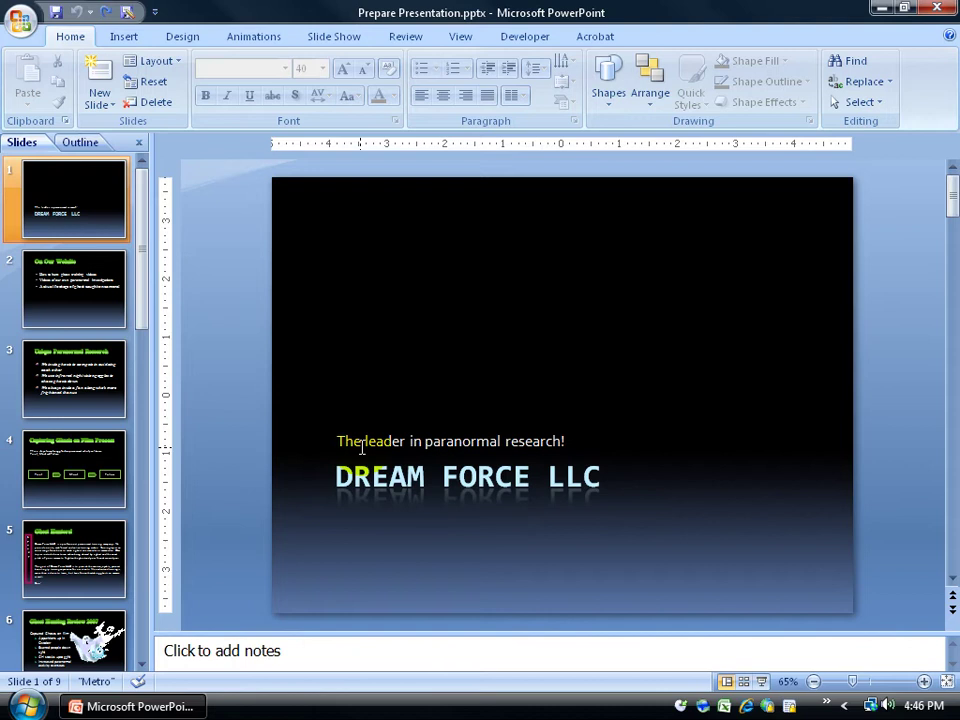
Select the DREAM FORCE LLC title on slide 1 and open its custom animation settings.
click(368, 477)
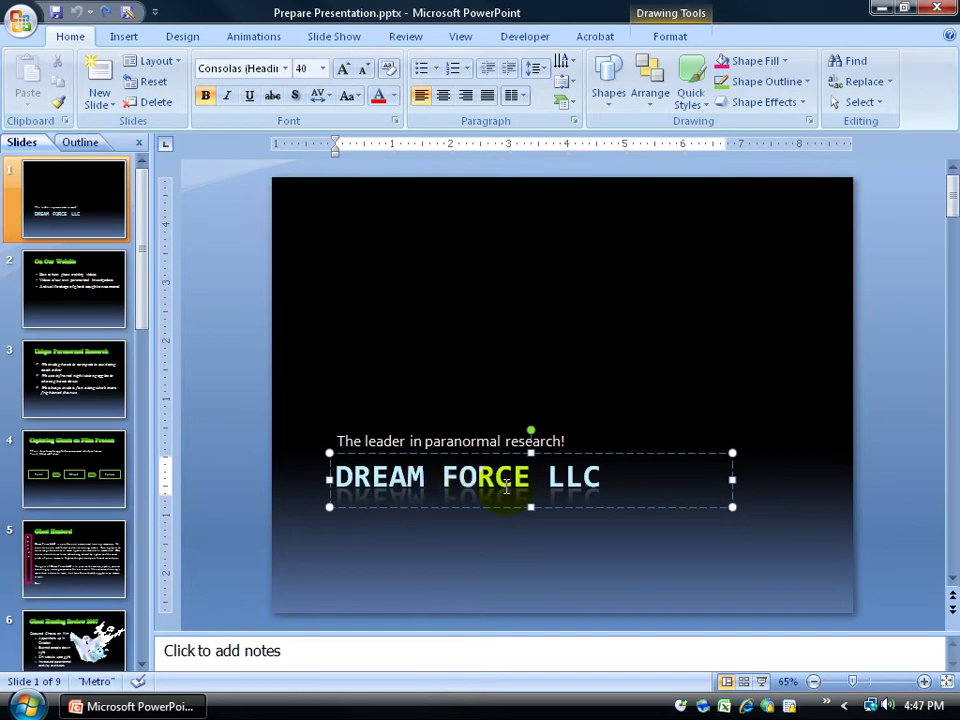
click(247, 40)
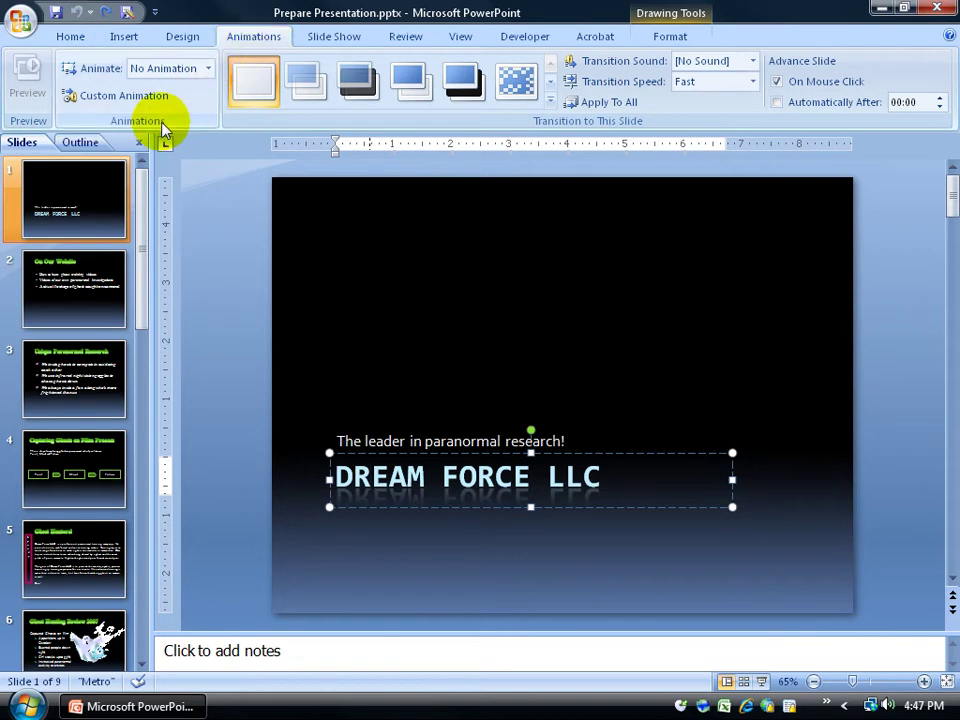
click(211, 69)
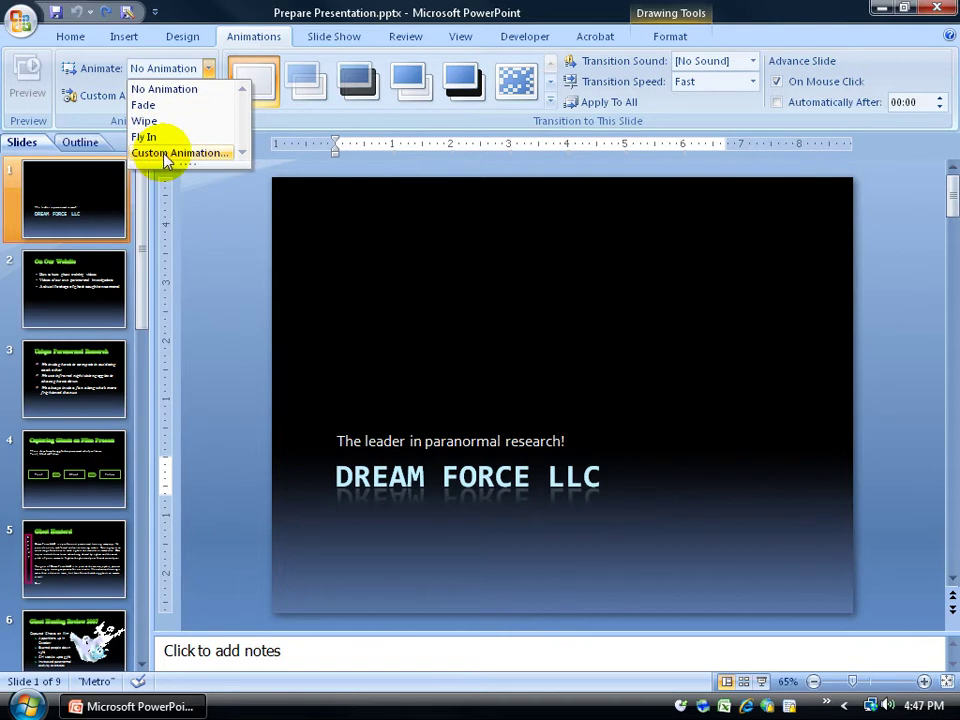
click(76, 90)
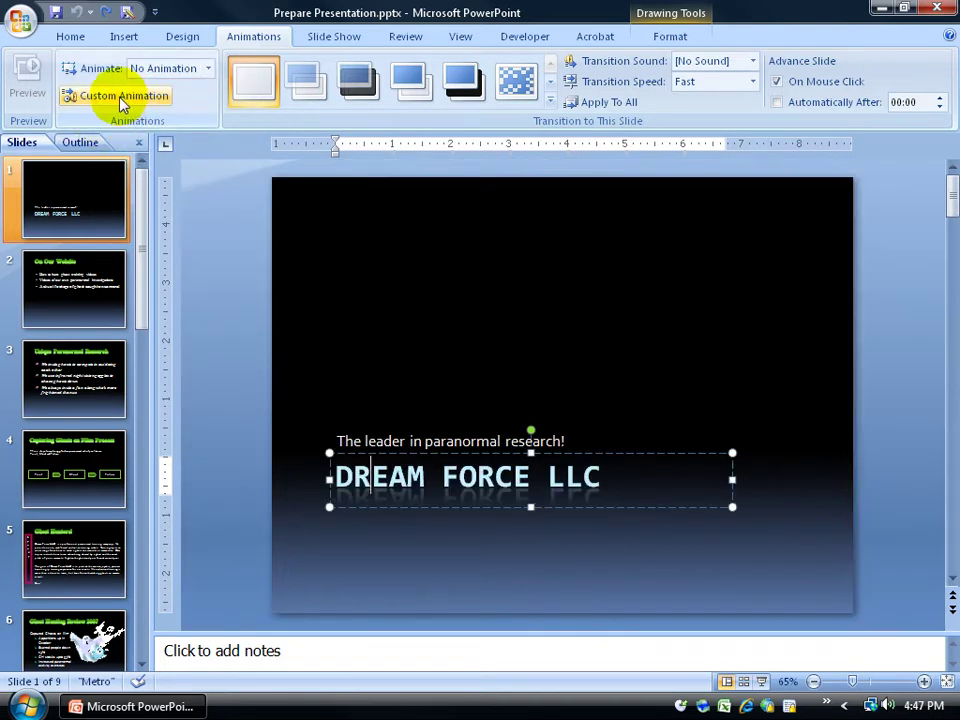
click(133, 100)
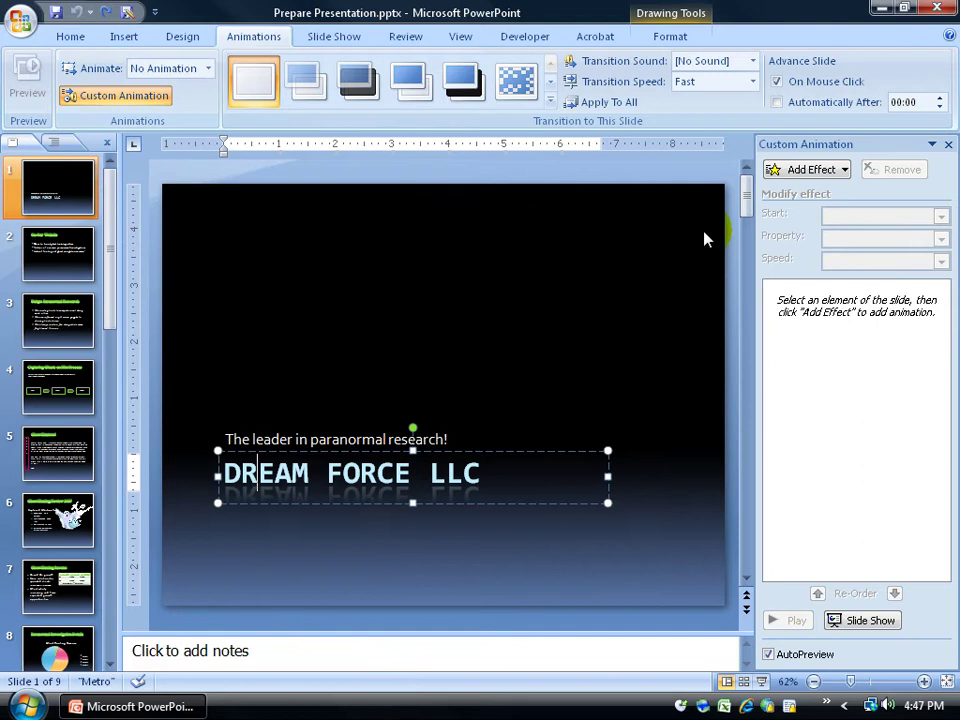
Examine the entrance, emphasis, exit and motion path effects available for the title, including the custom path types.
click(845, 170)
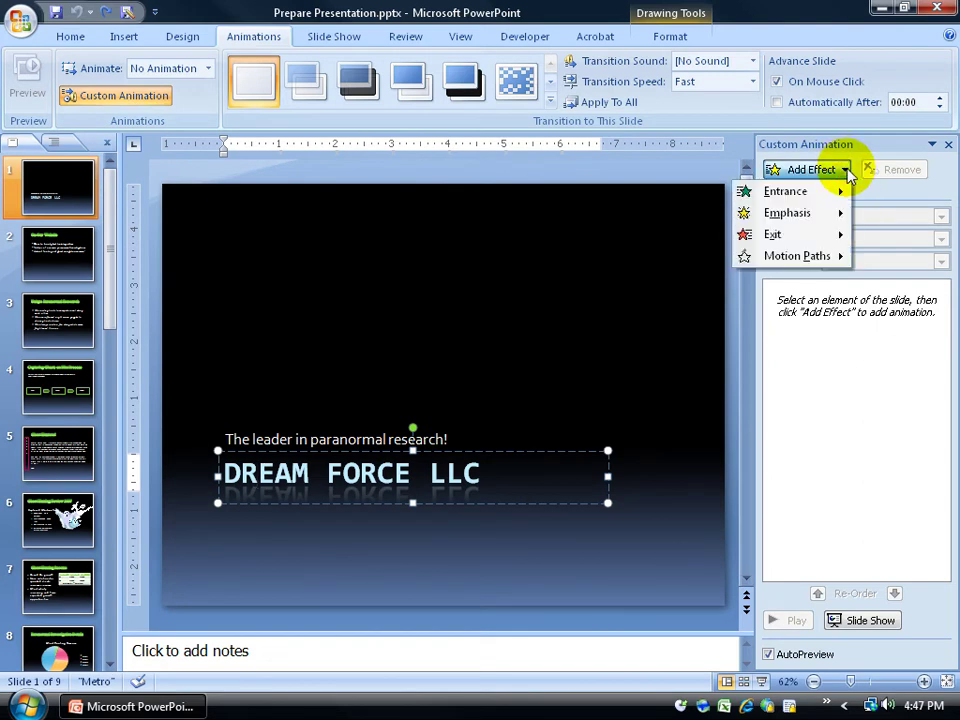
mouse_move(822, 196)
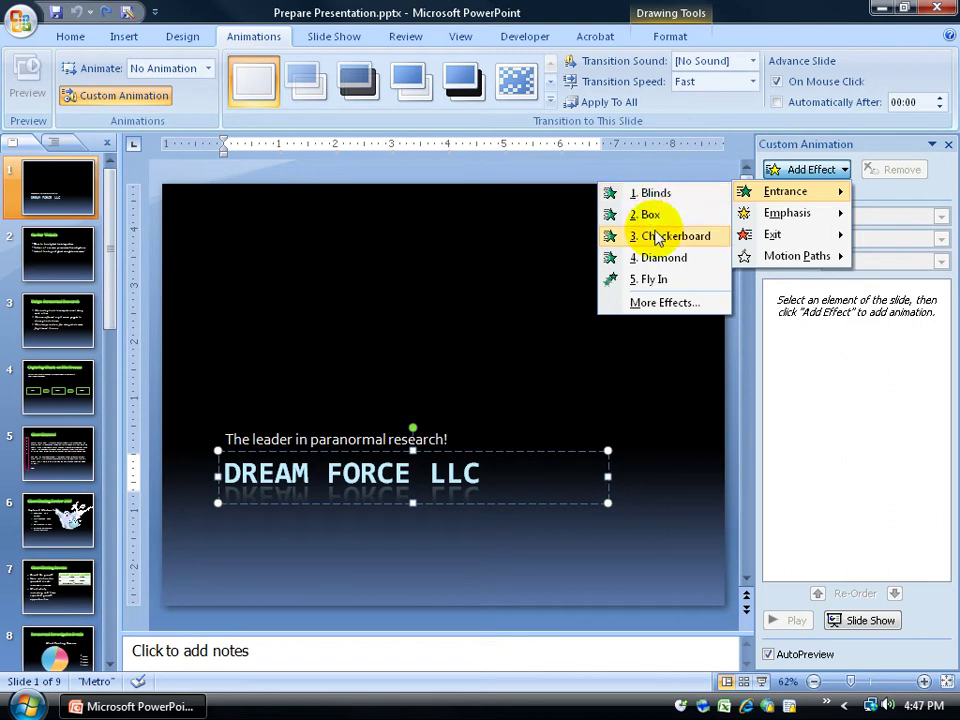
mouse_move(780, 216)
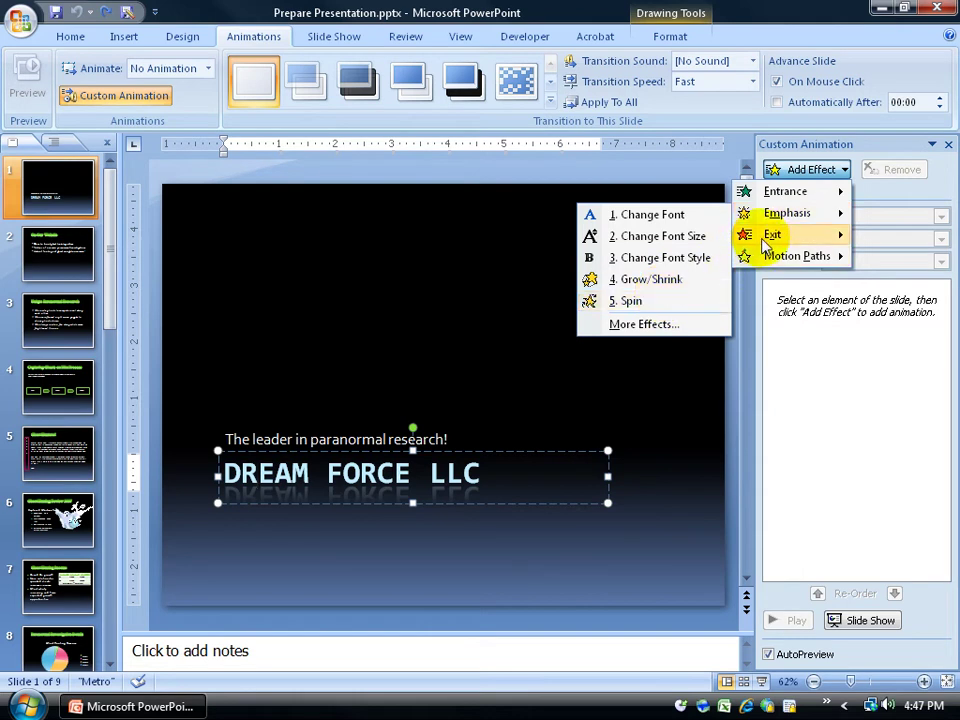
mouse_move(765, 238)
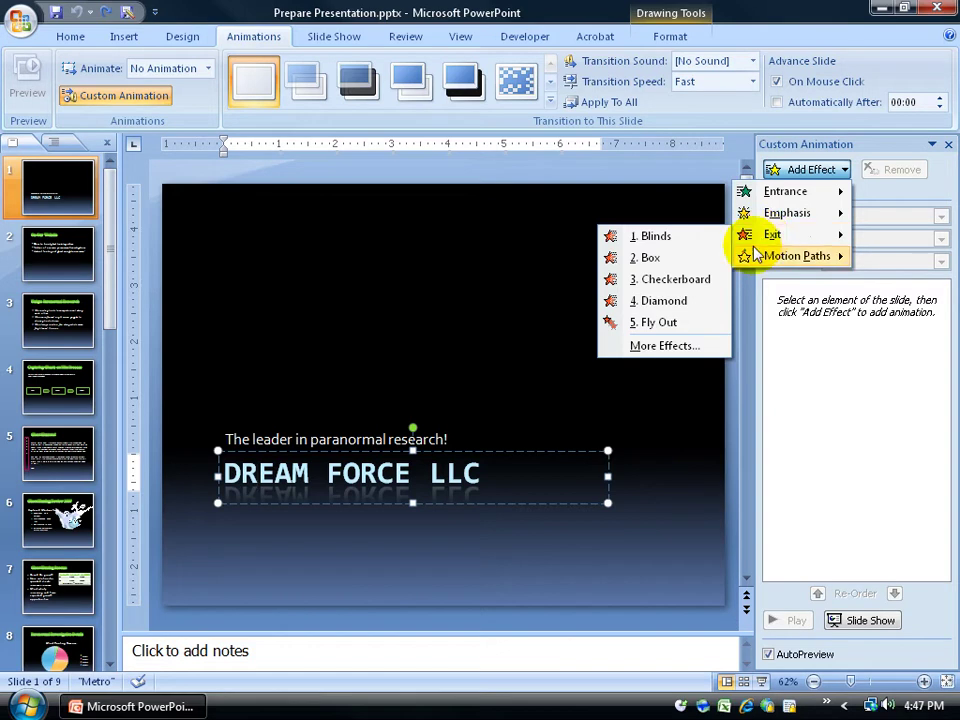
mouse_move(776, 262)
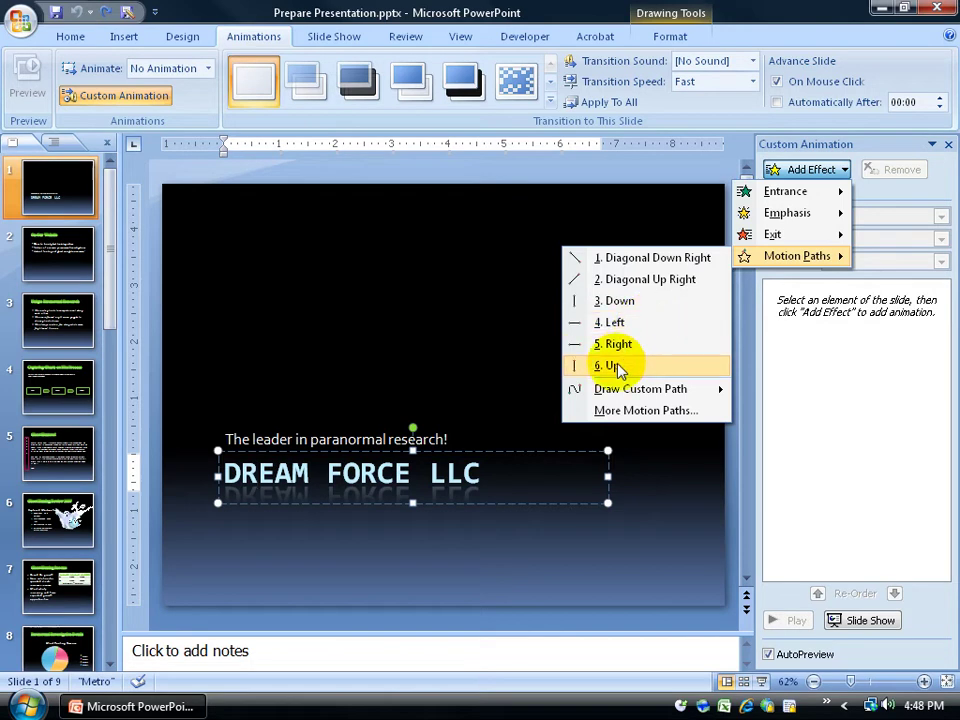
mouse_move(601, 395)
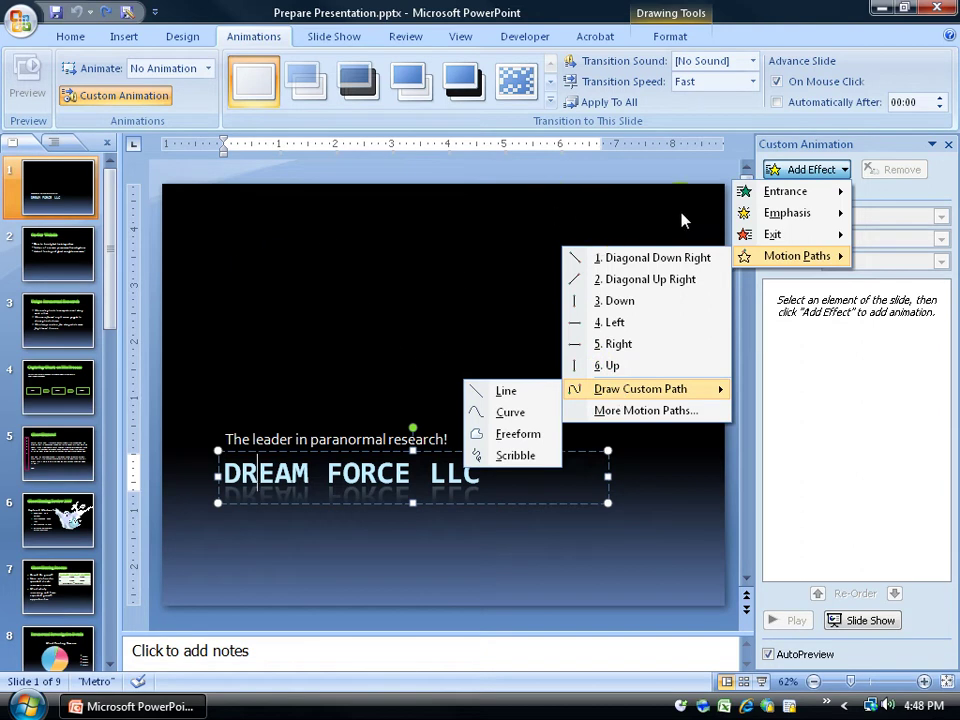
Open the full list of entrance effects and preview Box, Circle, Expand, Fade, Boomerang and Credits on the title.
mouse_move(788, 195)
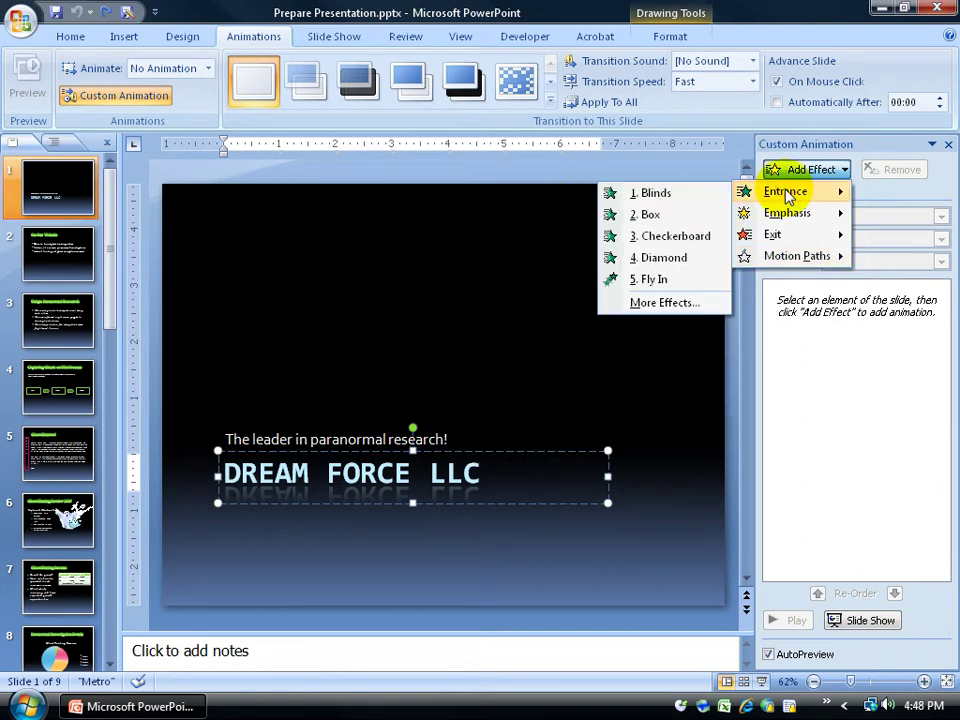
click(668, 303)
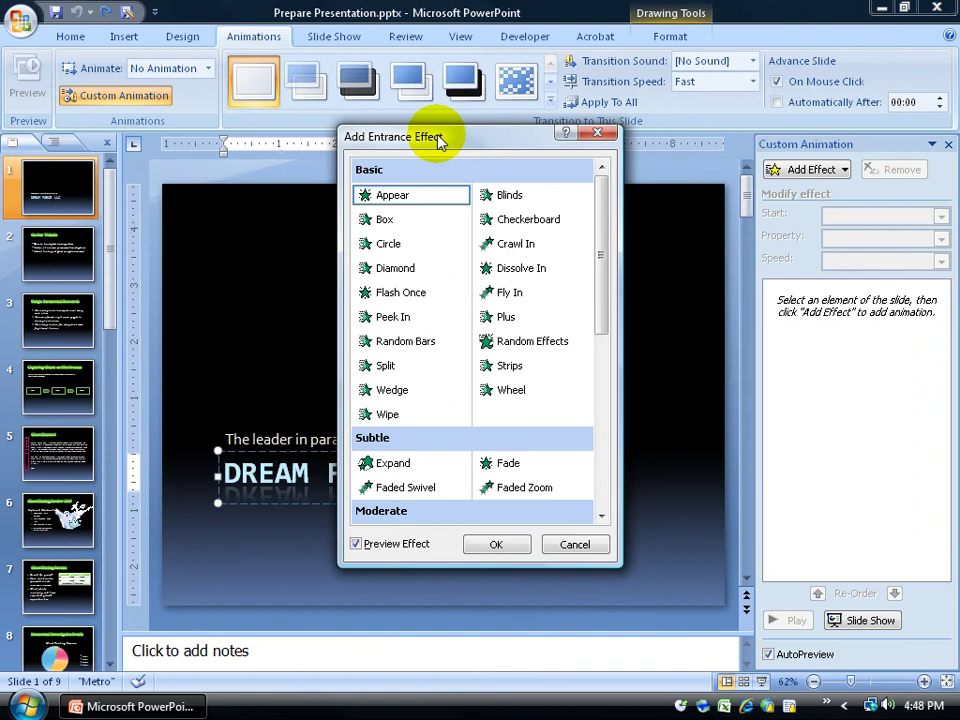
drag(437, 141, 674, 151)
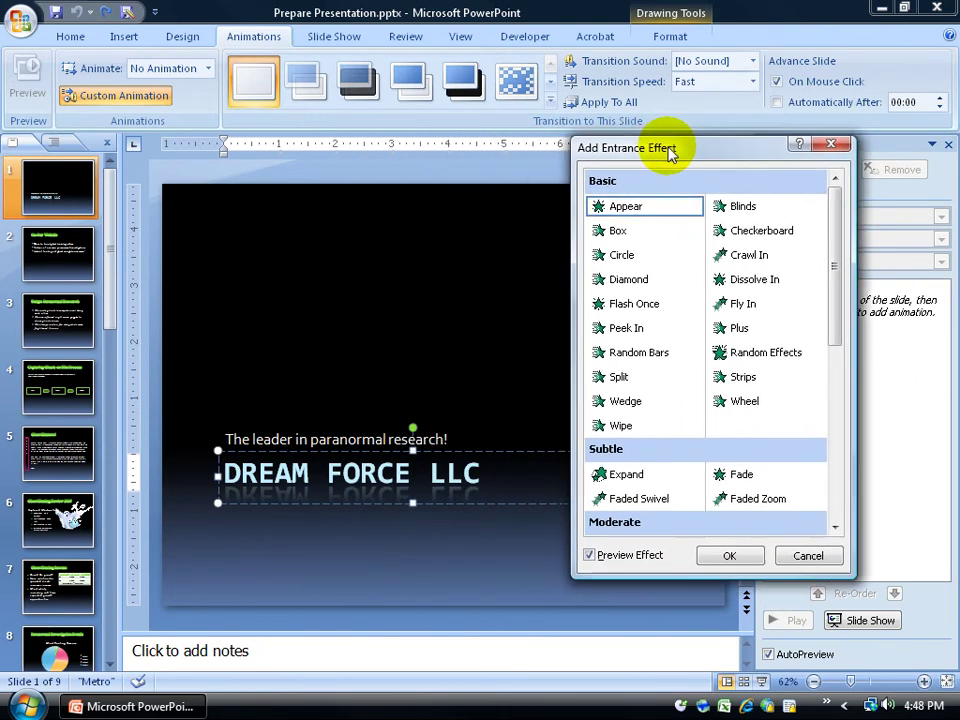
click(621, 233)
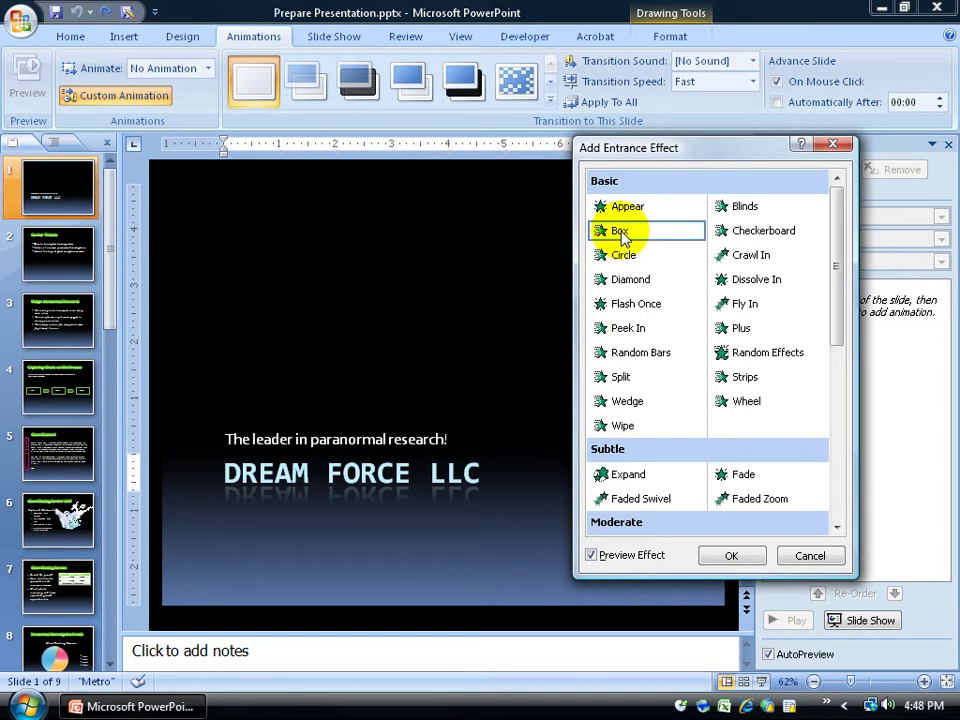
click(623, 257)
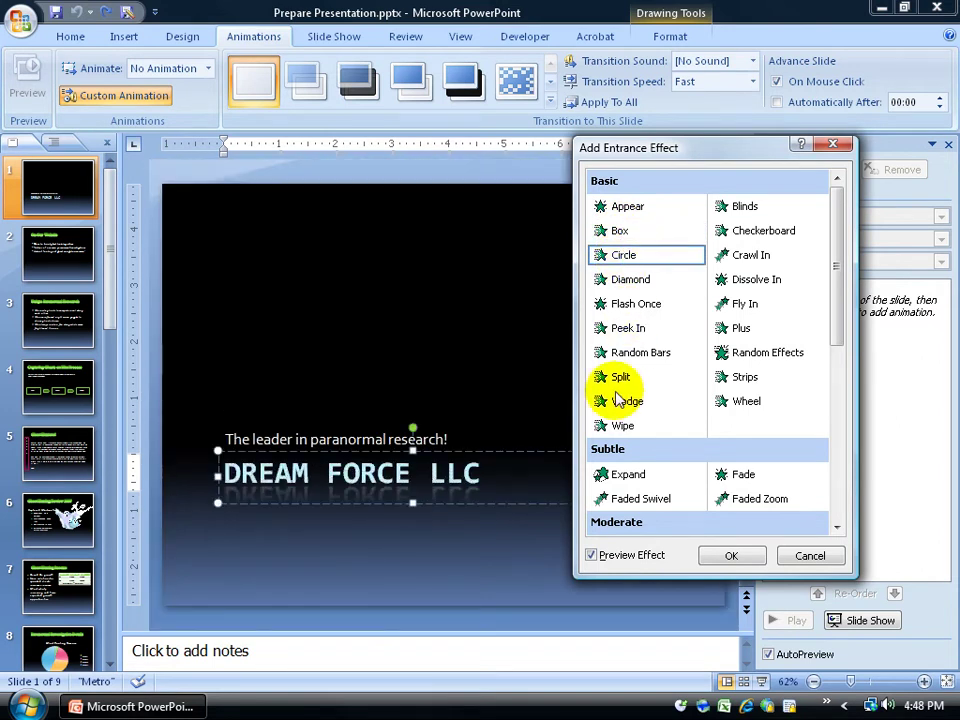
click(625, 476)
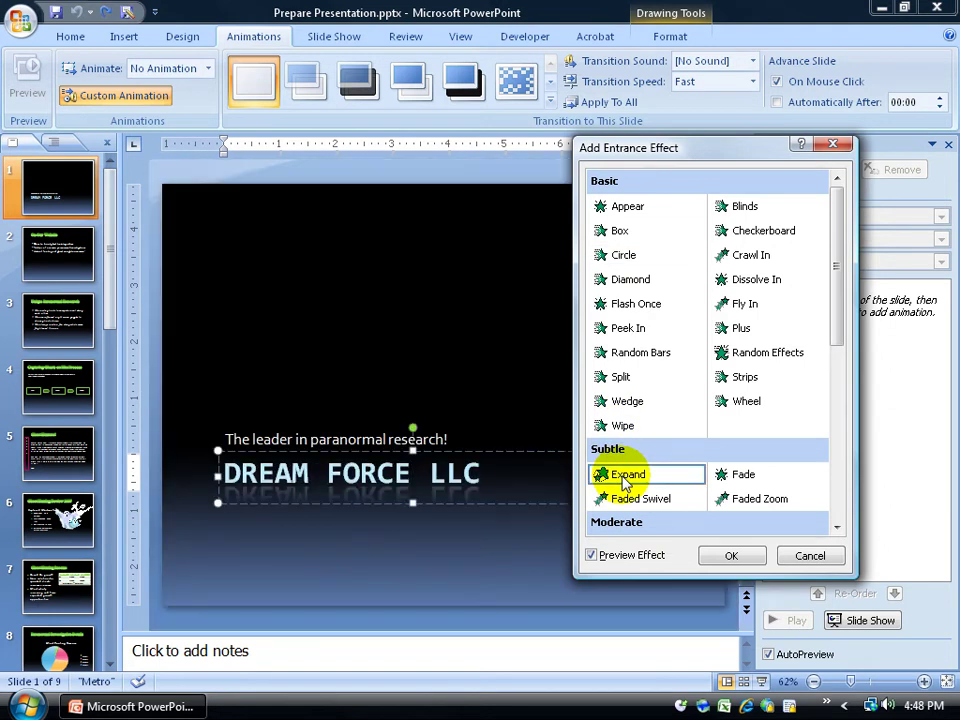
click(725, 478)
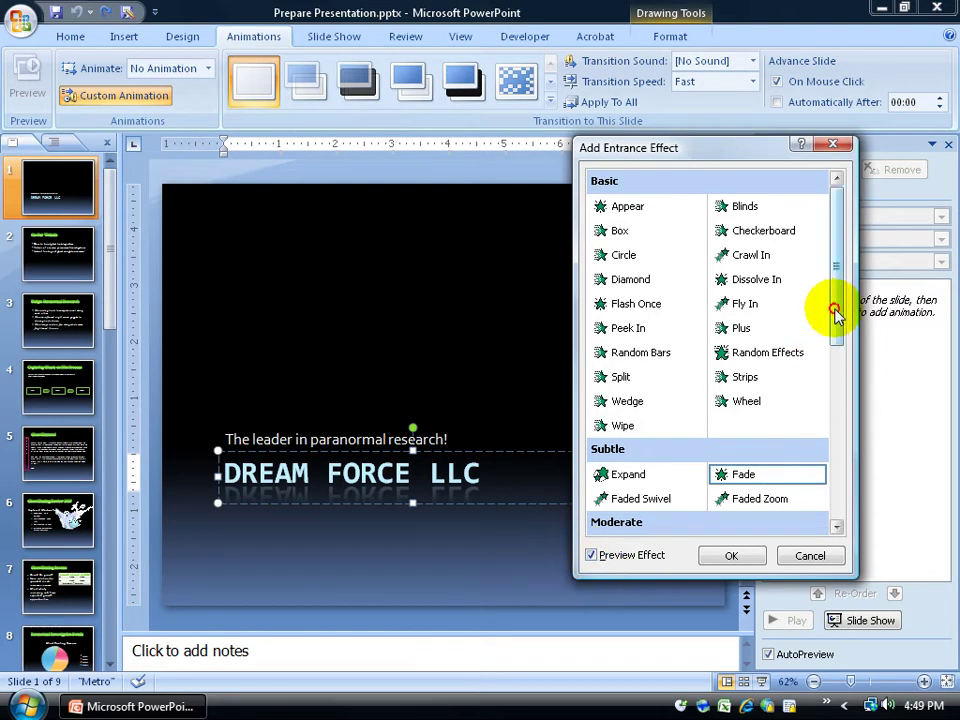
drag(838, 317, 833, 470)
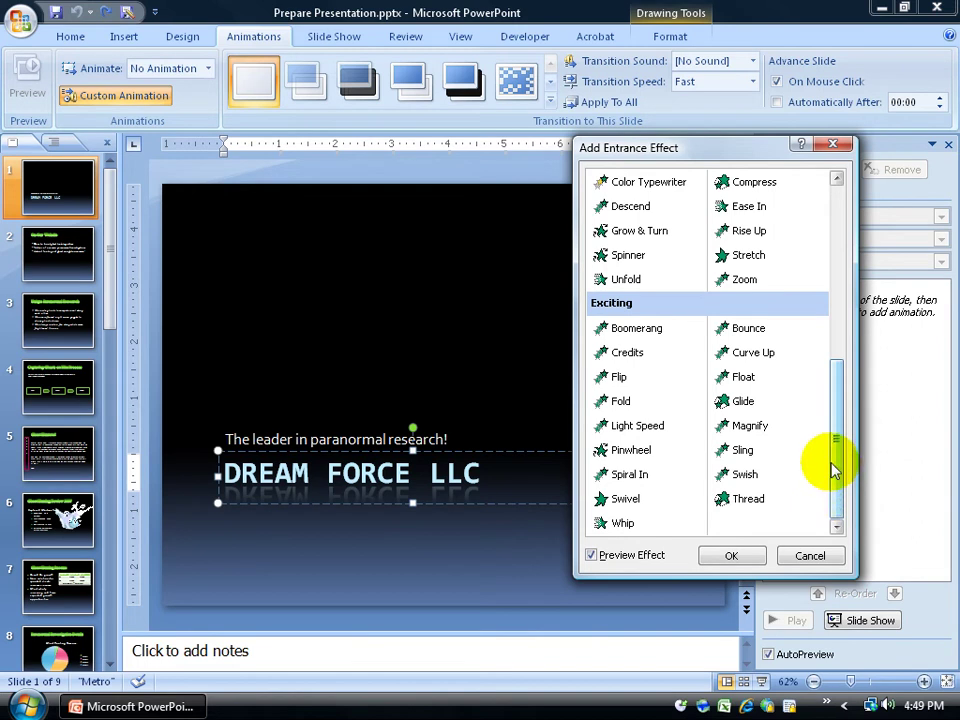
click(638, 330)
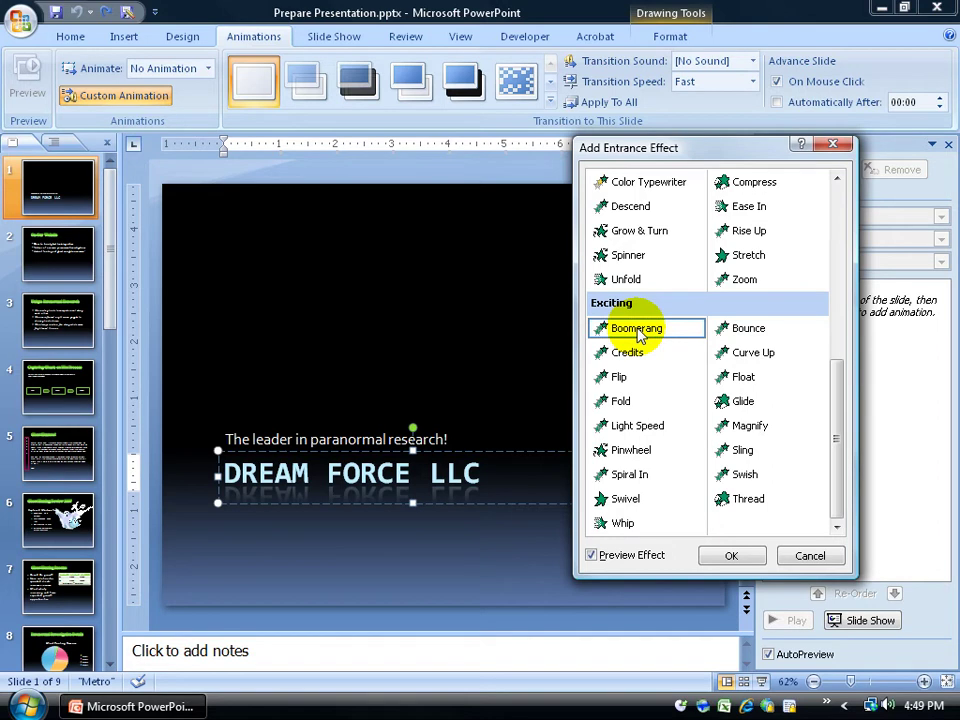
click(643, 356)
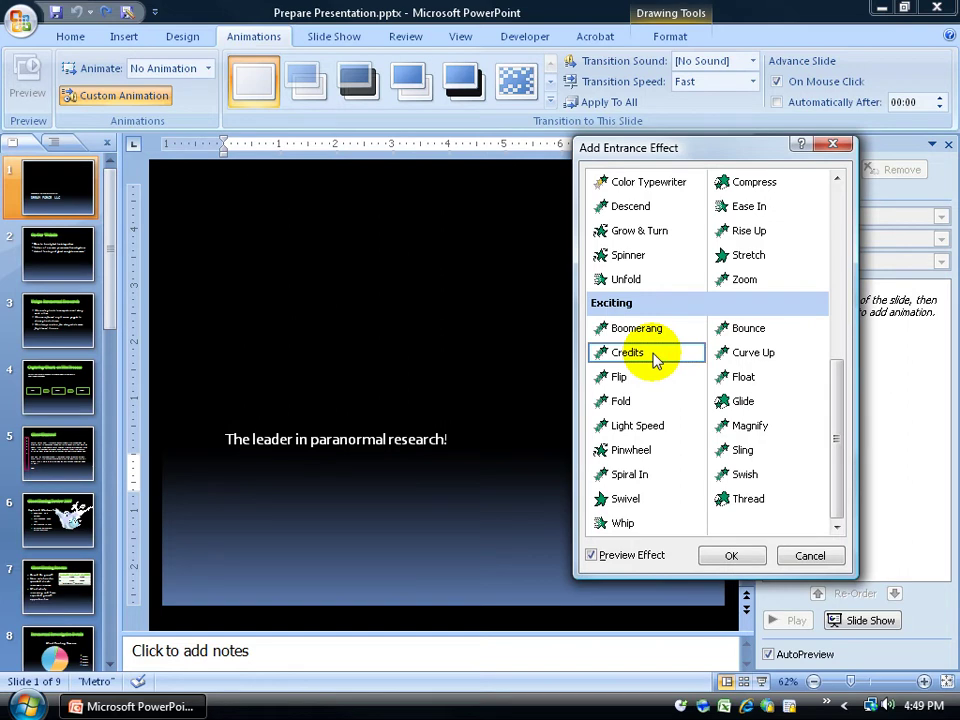
Apply the Fade entrance effect to the DREAM FORCE LLC title.
drag(838, 392, 825, 193)
click(741, 474)
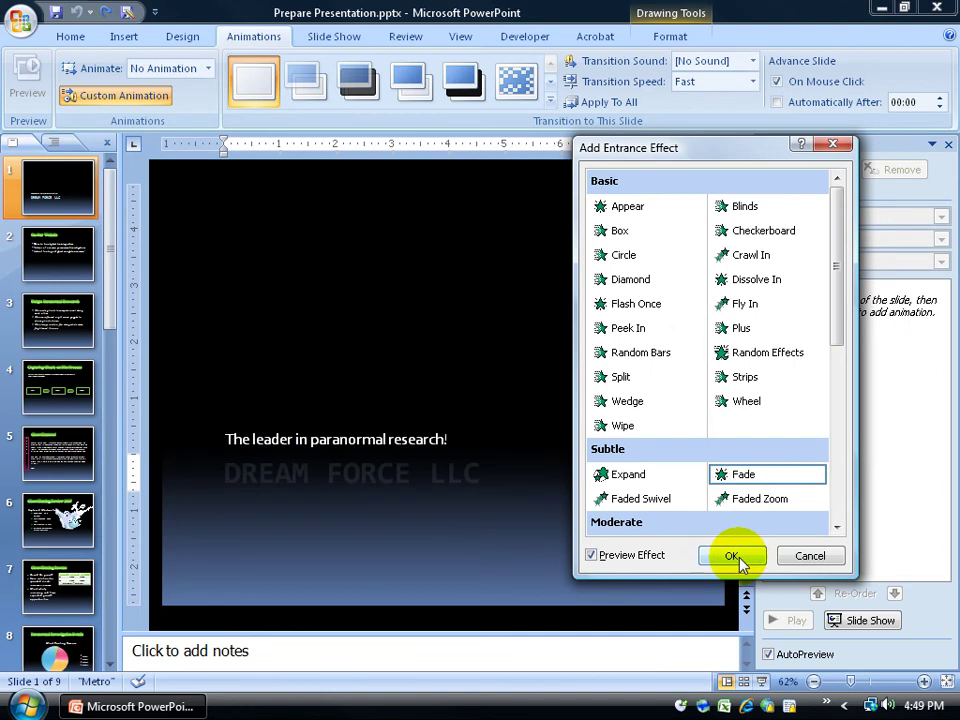
click(733, 556)
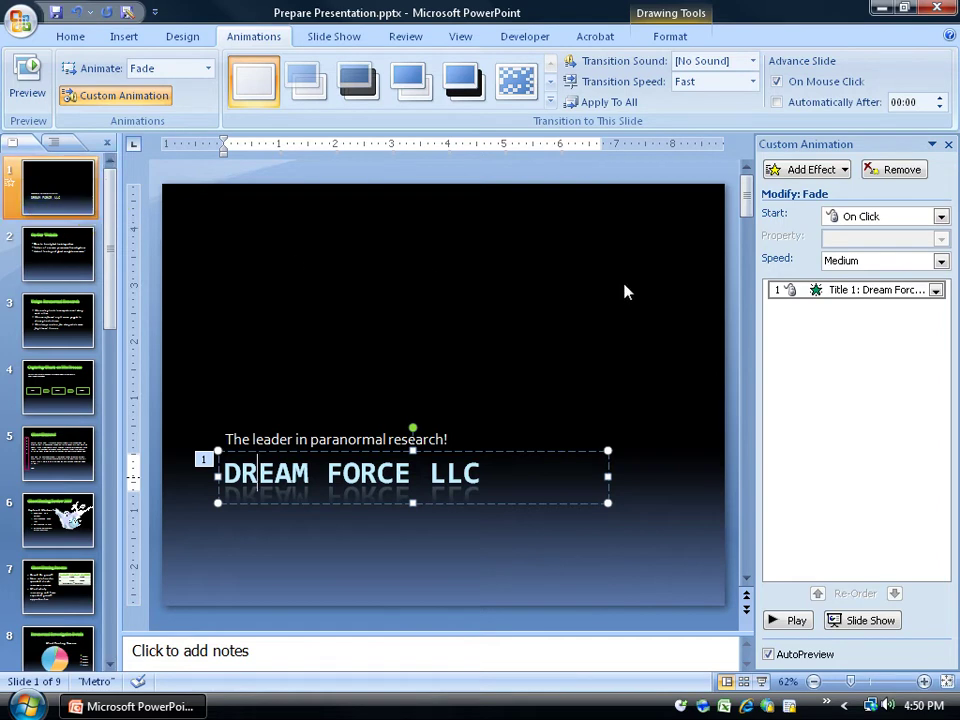
click(785, 292)
Add a Grow/Shrink emphasis effect to the subtitle "The leader in paranormal research!".
click(377, 440)
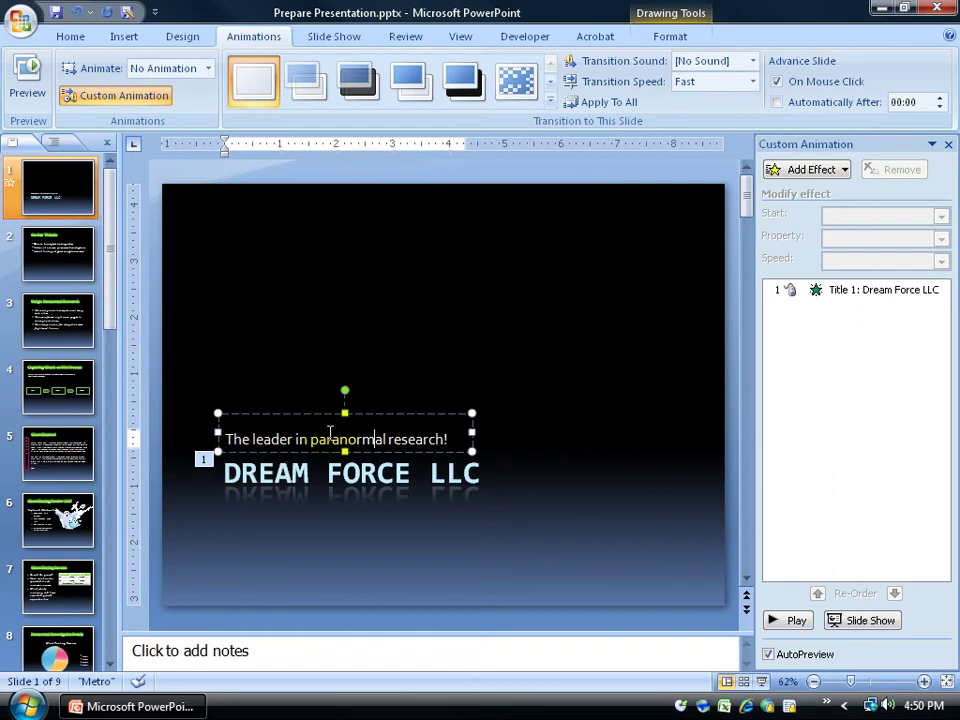
click(843, 170)
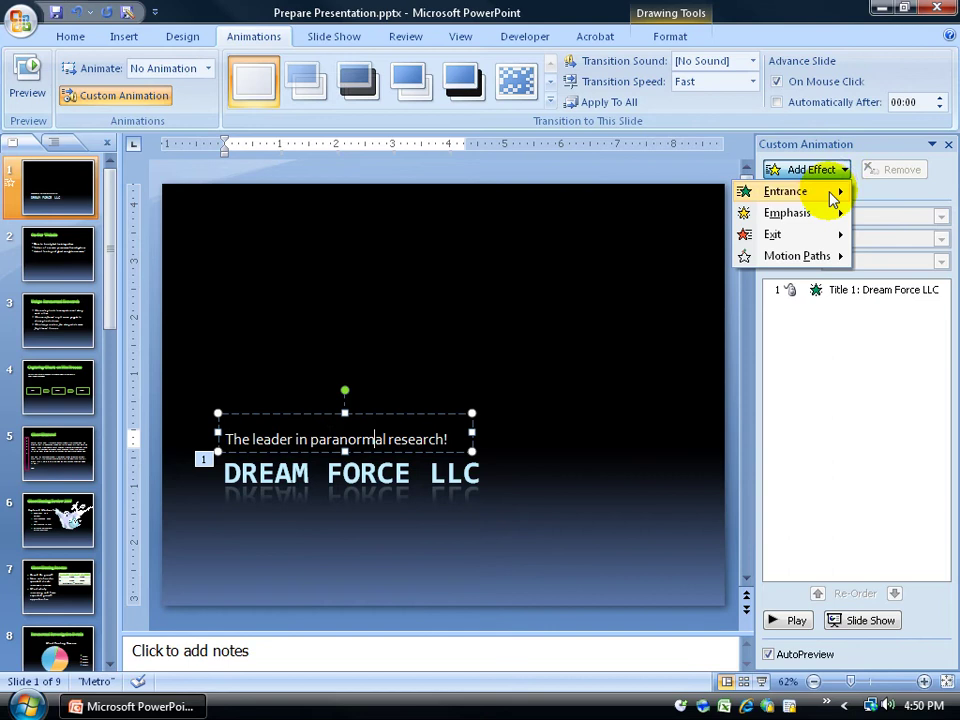
mouse_move(829, 214)
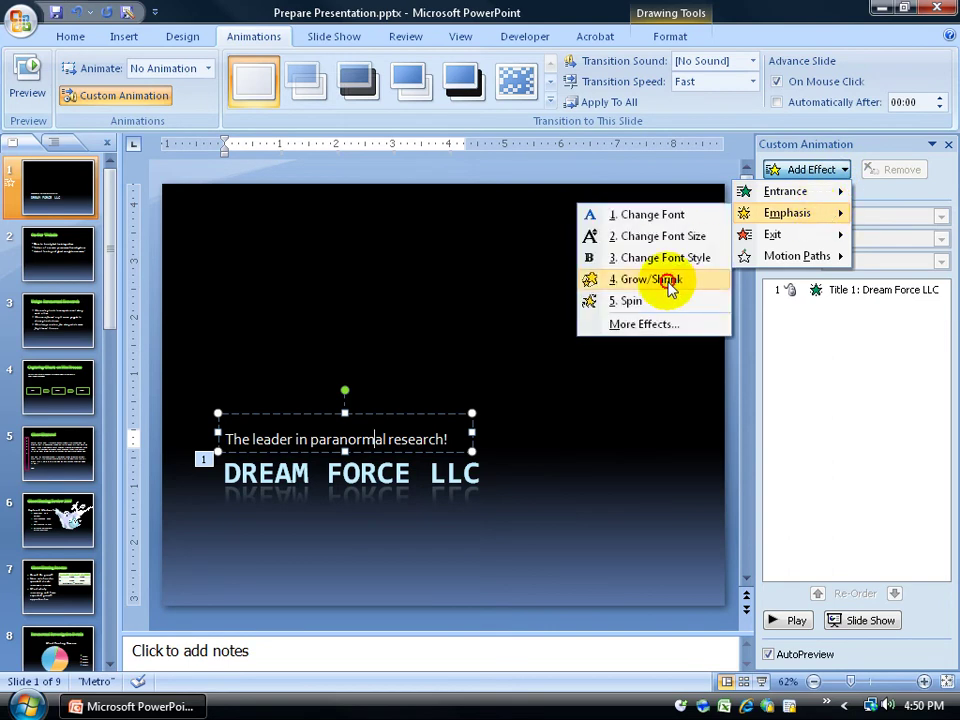
click(667, 279)
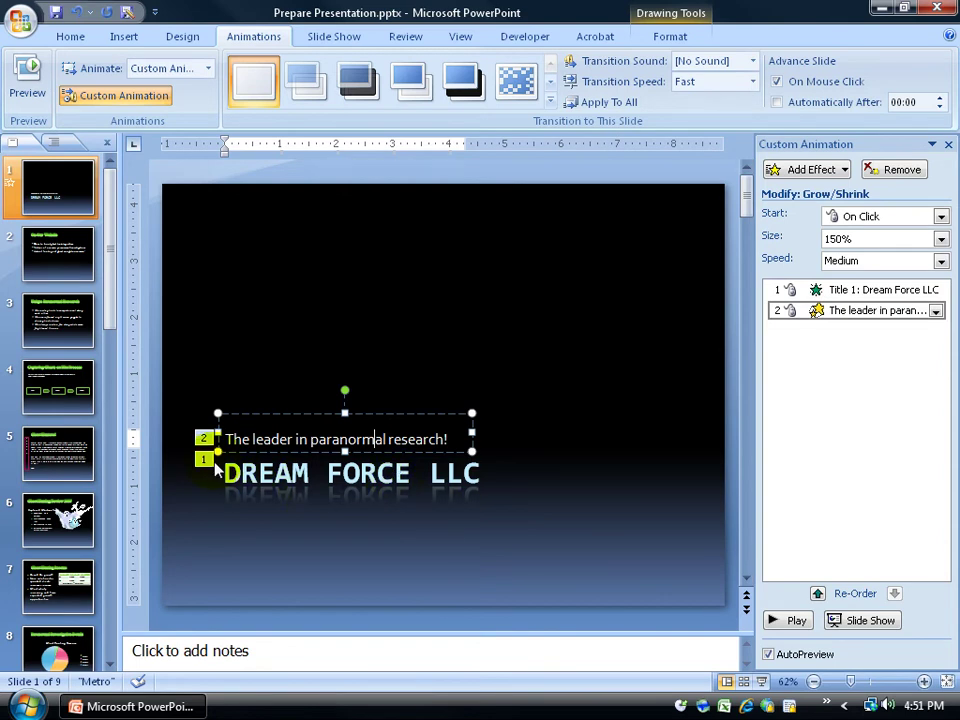
Preview the animations on the title slide.
click(788, 311)
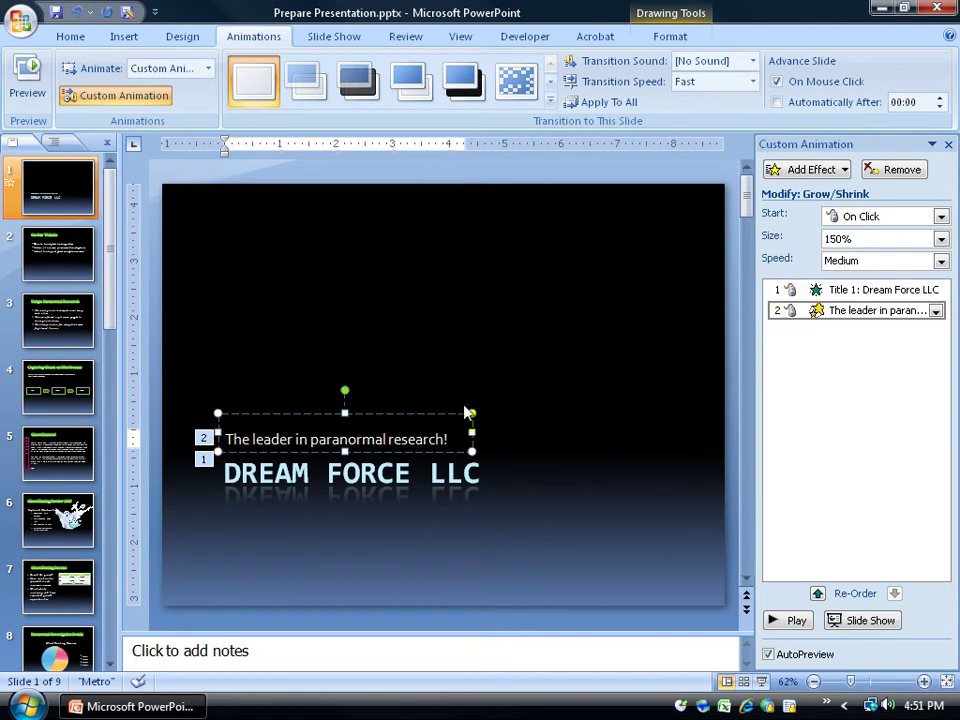
double_click(410, 436)
click(790, 618)
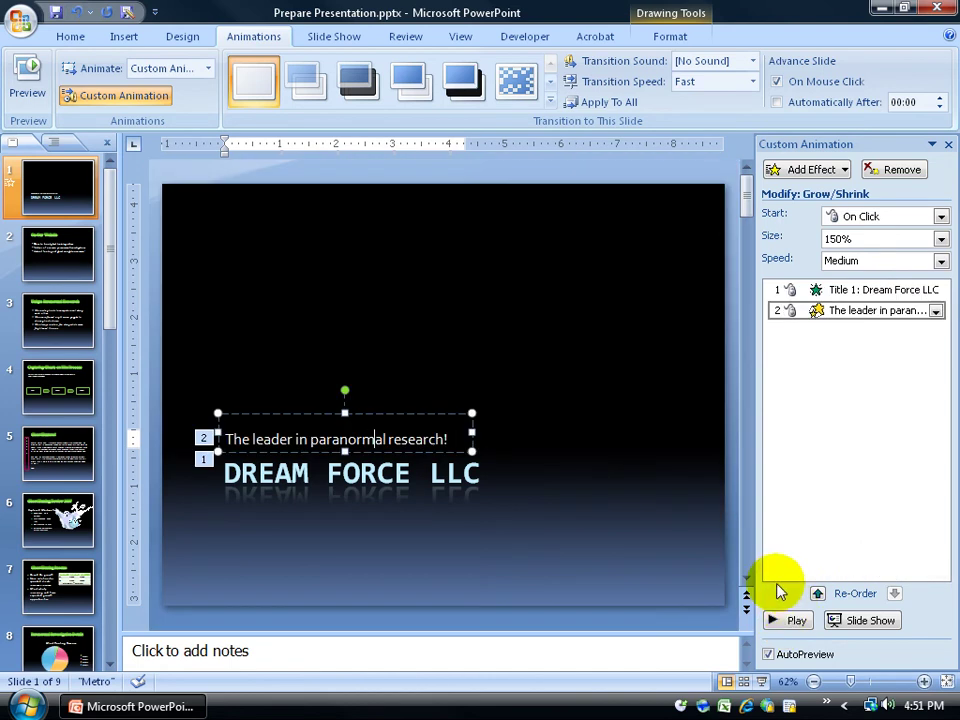
Move the subtitle's Grow/Shrink effect ahead of the title's Fade effect in the animation order.
click(784, 403)
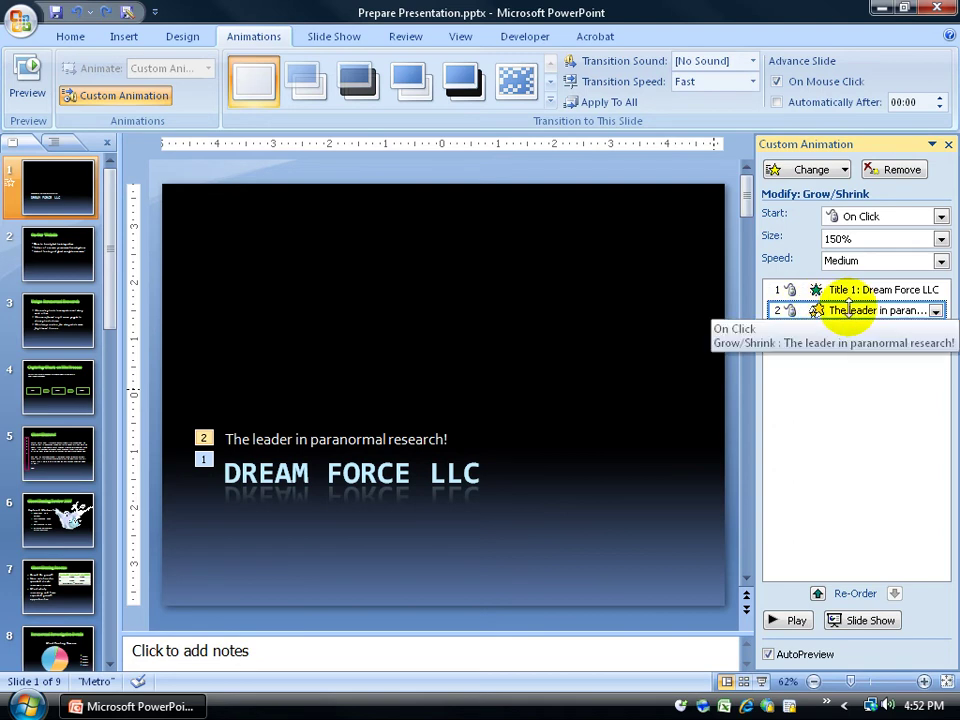
click(817, 594)
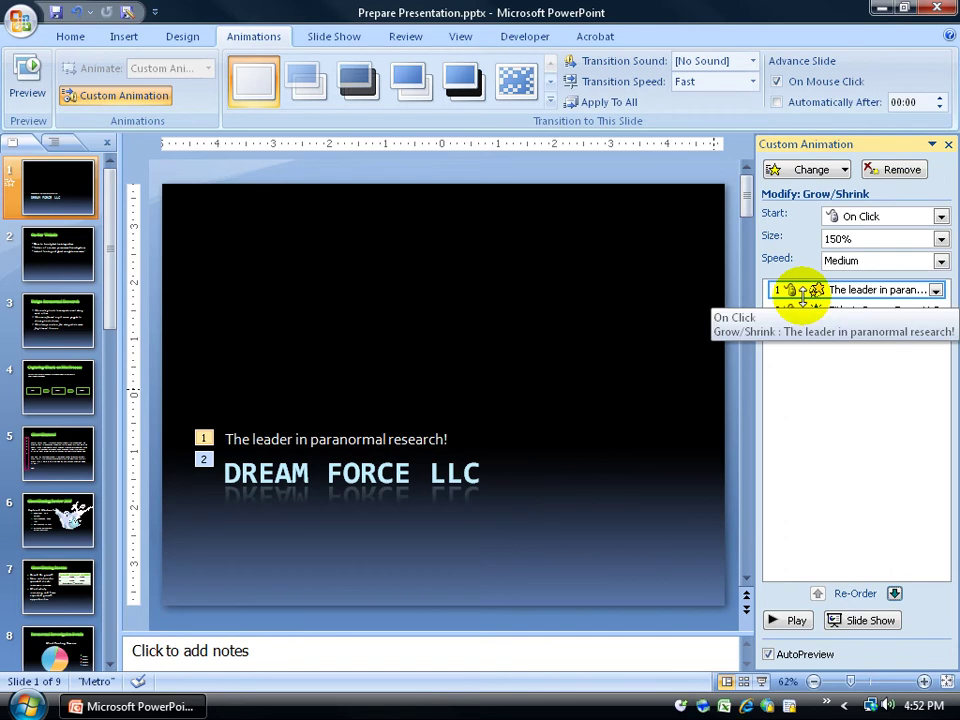
click(895, 594)
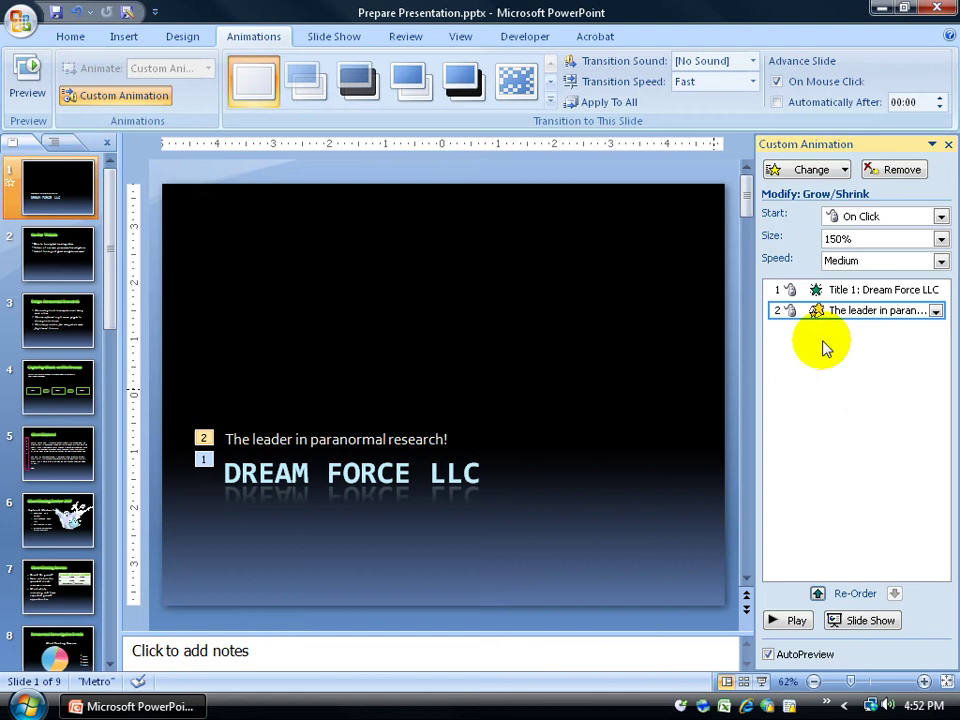
drag(810, 313, 819, 296)
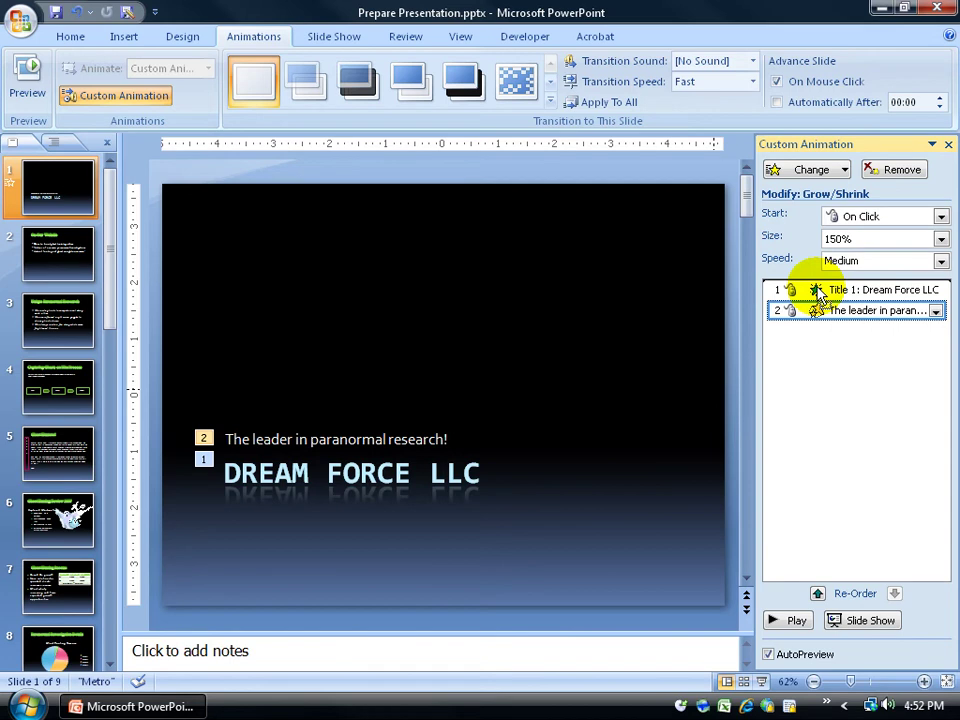
drag(818, 292, 815, 290)
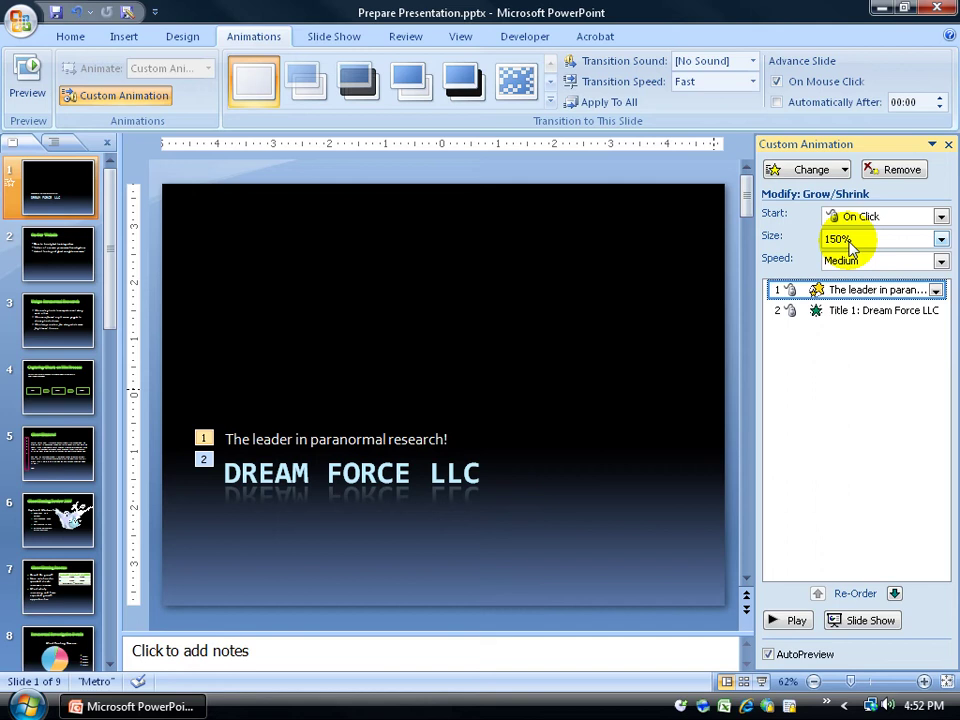
Review the size options available for the subtitle's Grow/Shrink effect without changing the size.
click(940, 239)
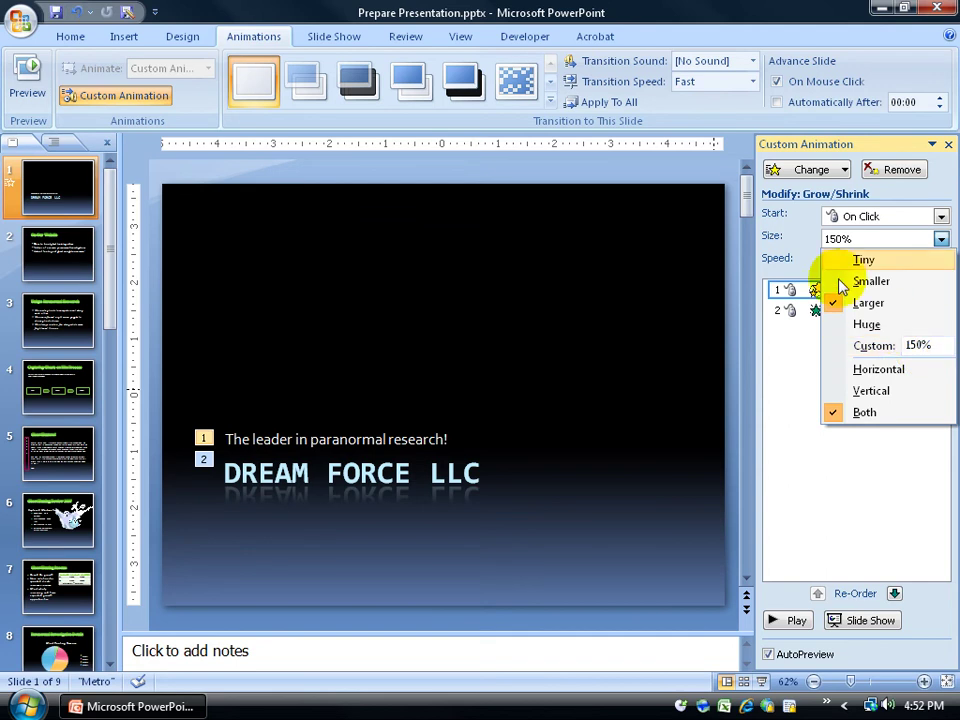
click(787, 243)
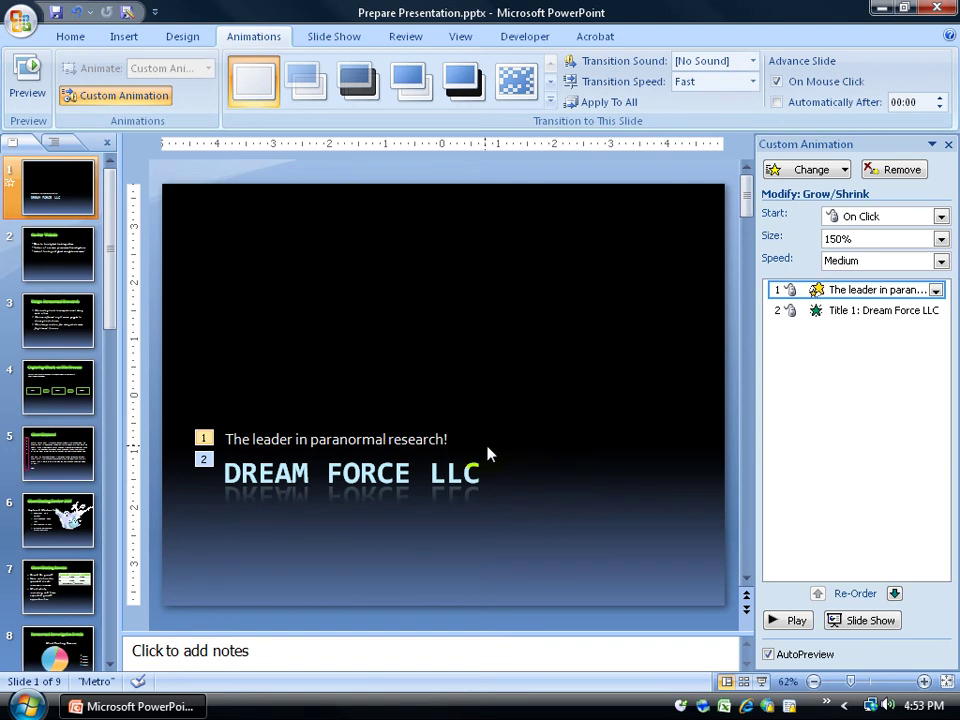
Delete the title's Fade effect from the animation list and undo the deletion.
click(203, 459)
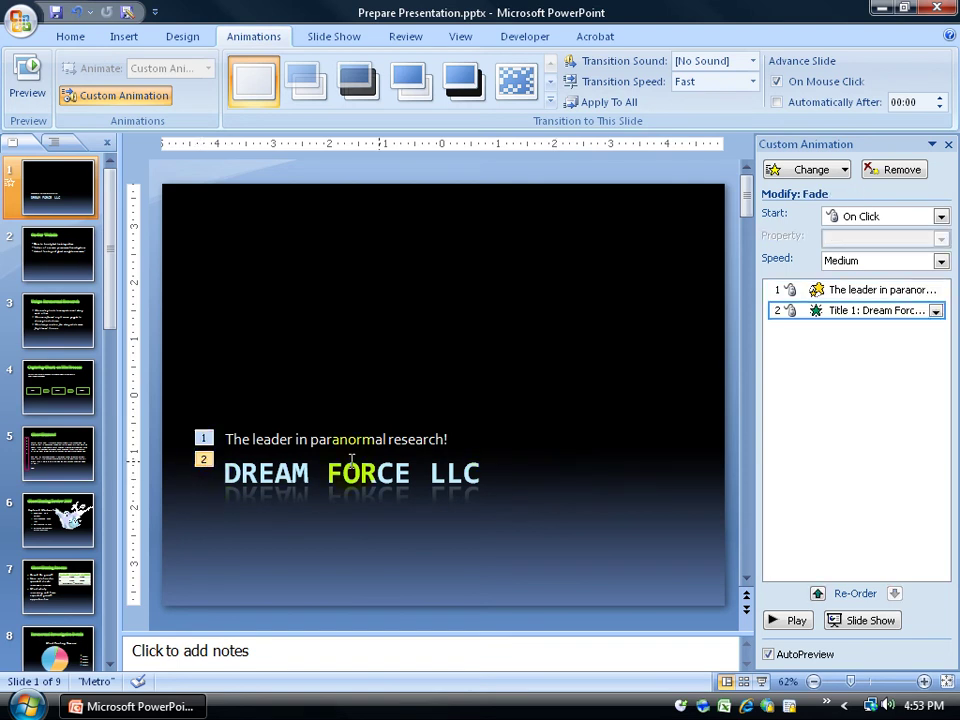
click(786, 313)
click(852, 311)
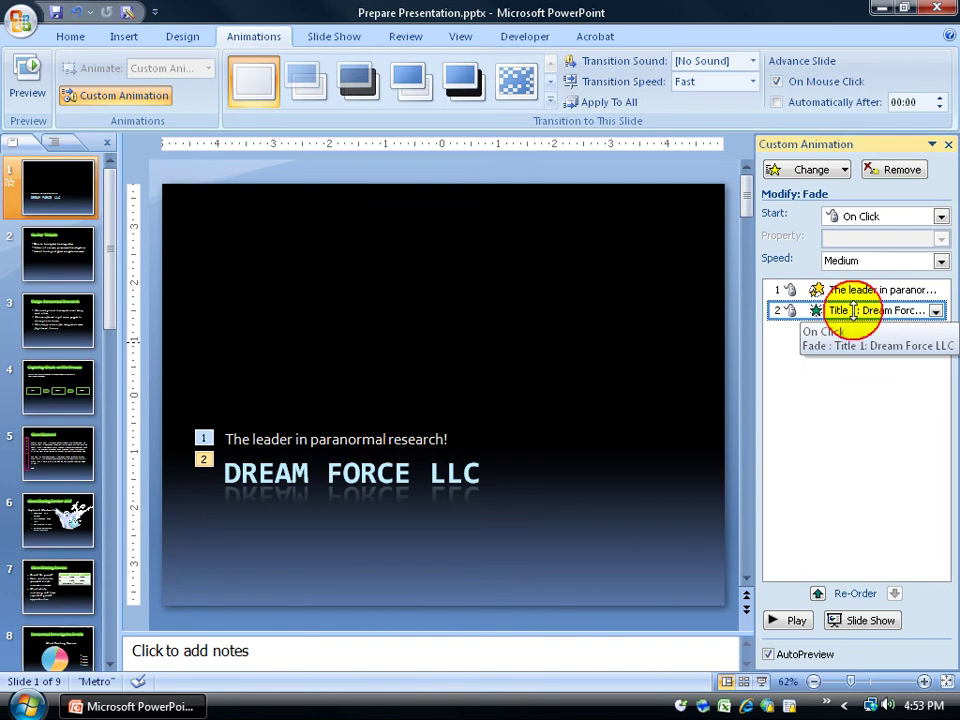
key(Delete)
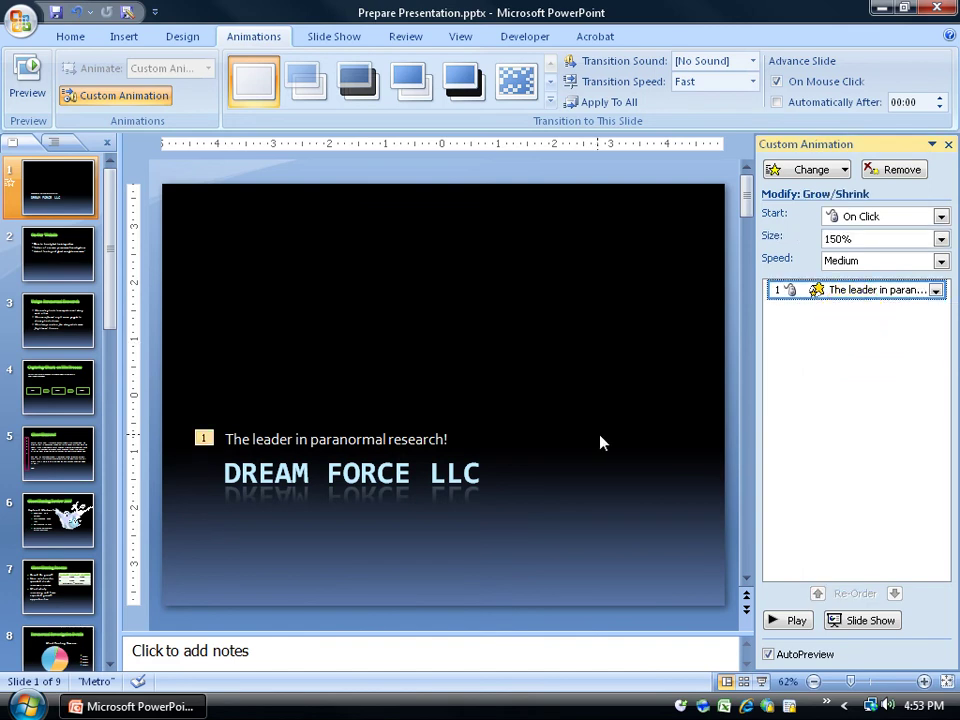
click(77, 12)
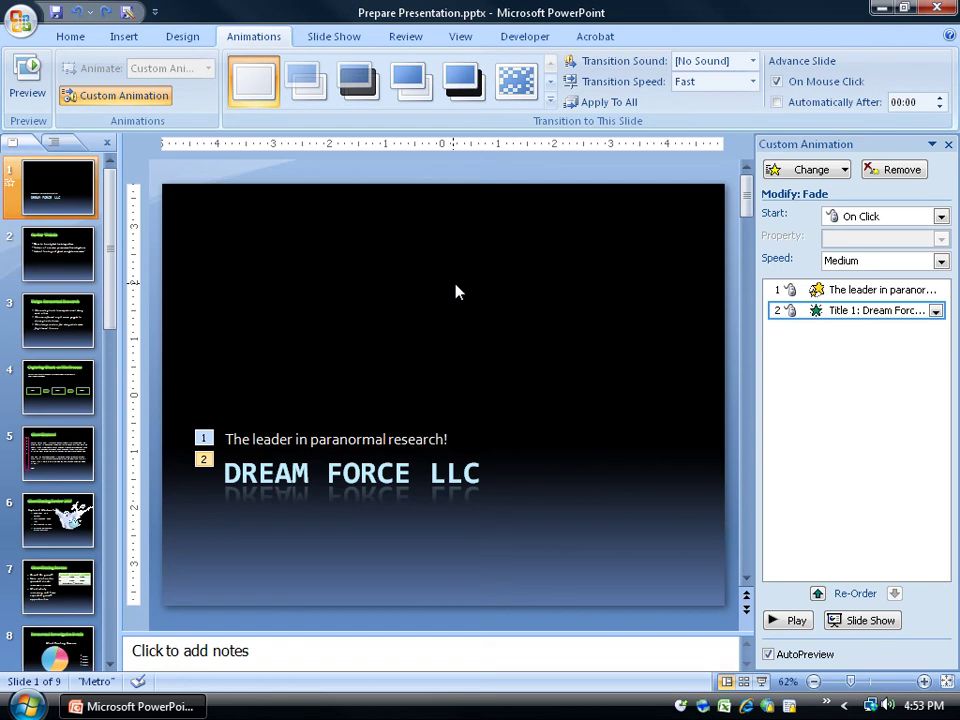
Browse the first five slides of the presentation.
click(771, 692)
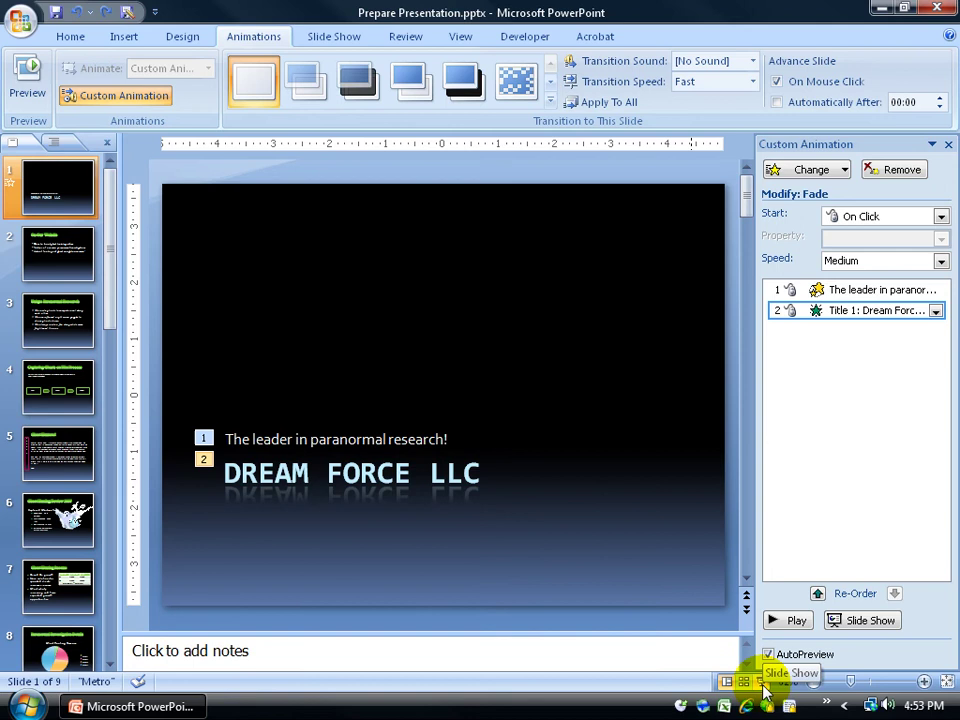
click(73, 265)
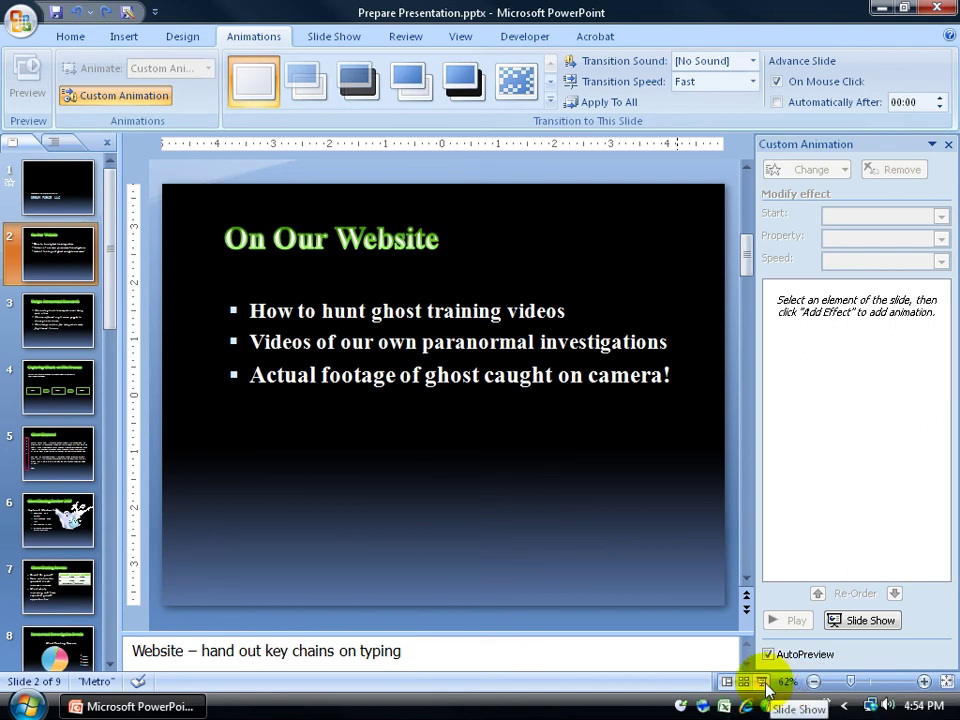
click(75, 186)
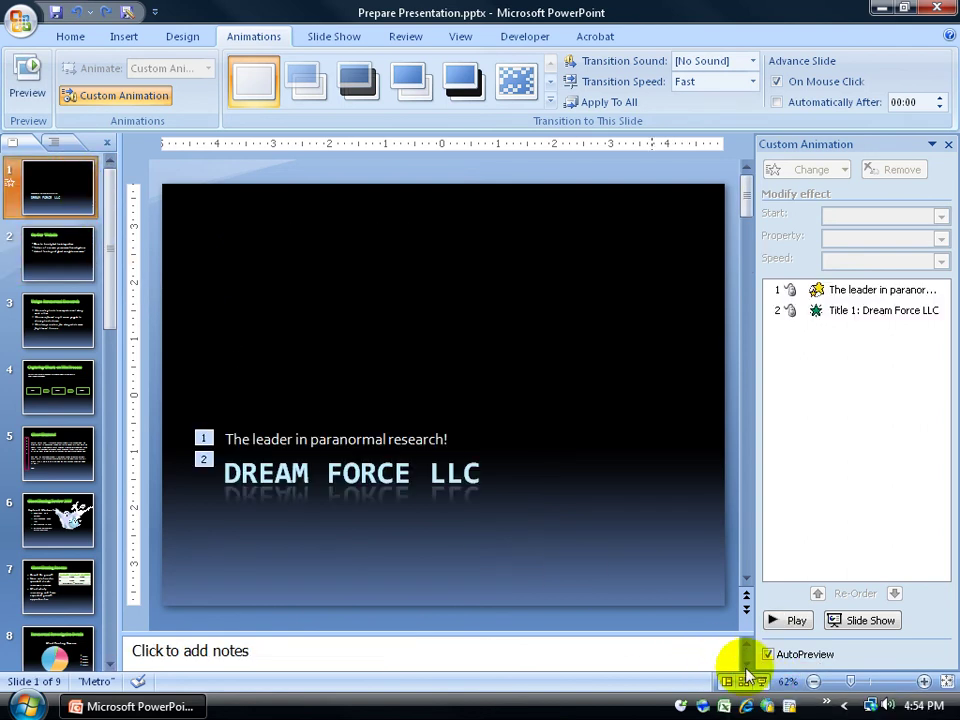
click(62, 266)
click(60, 313)
click(70, 388)
click(67, 452)
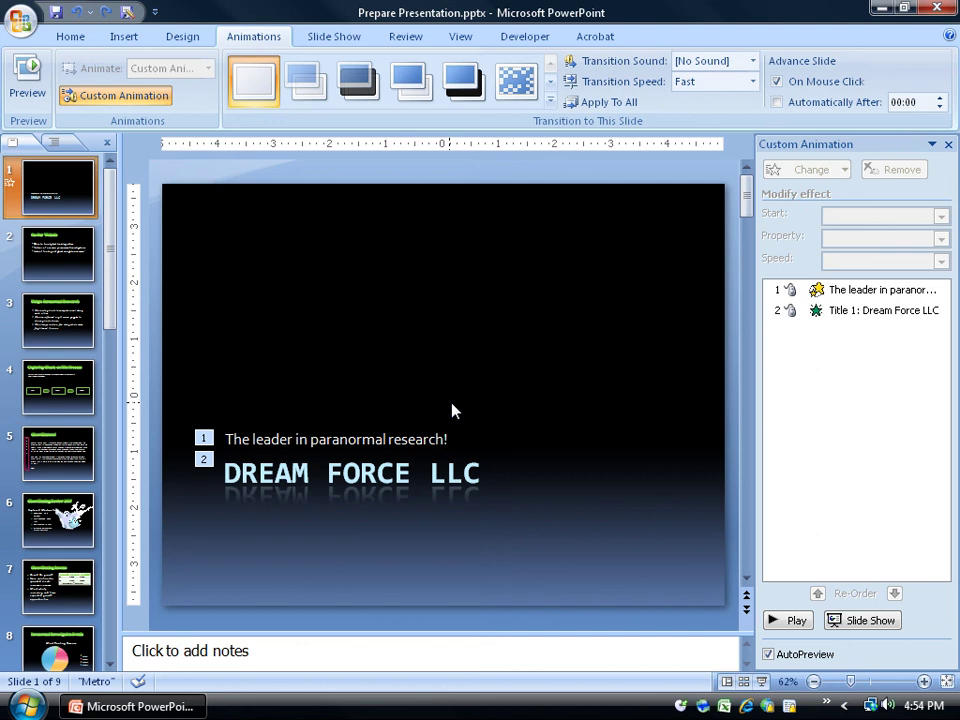
Add a Fly In entrance effect to the small blue ghost picture on slide 6, Ghost Hunting Review 2007.
click(80, 532)
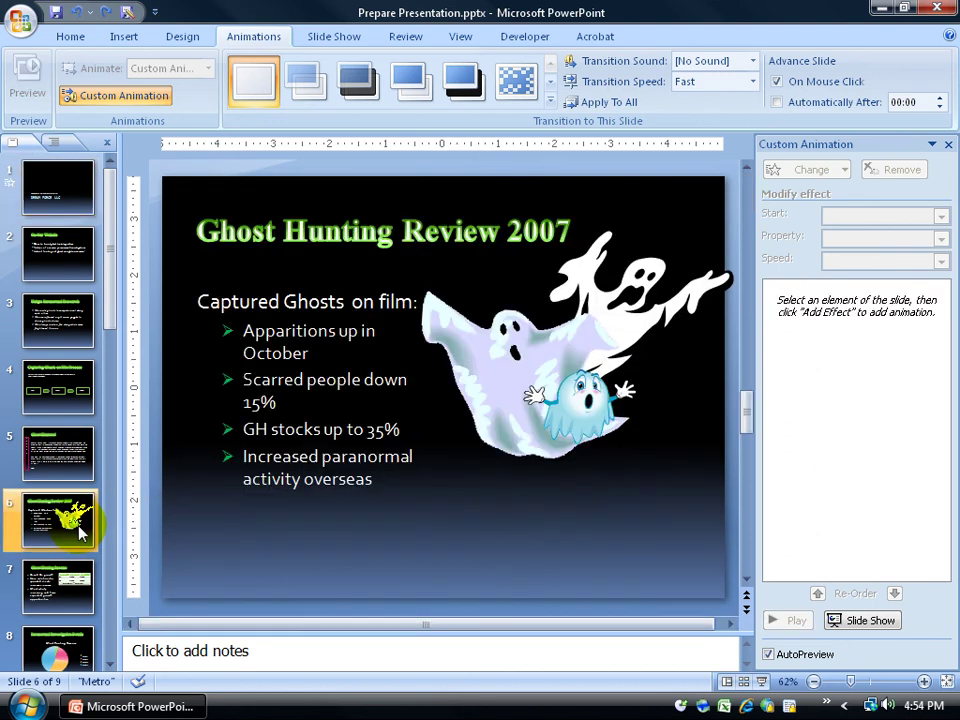
click(579, 395)
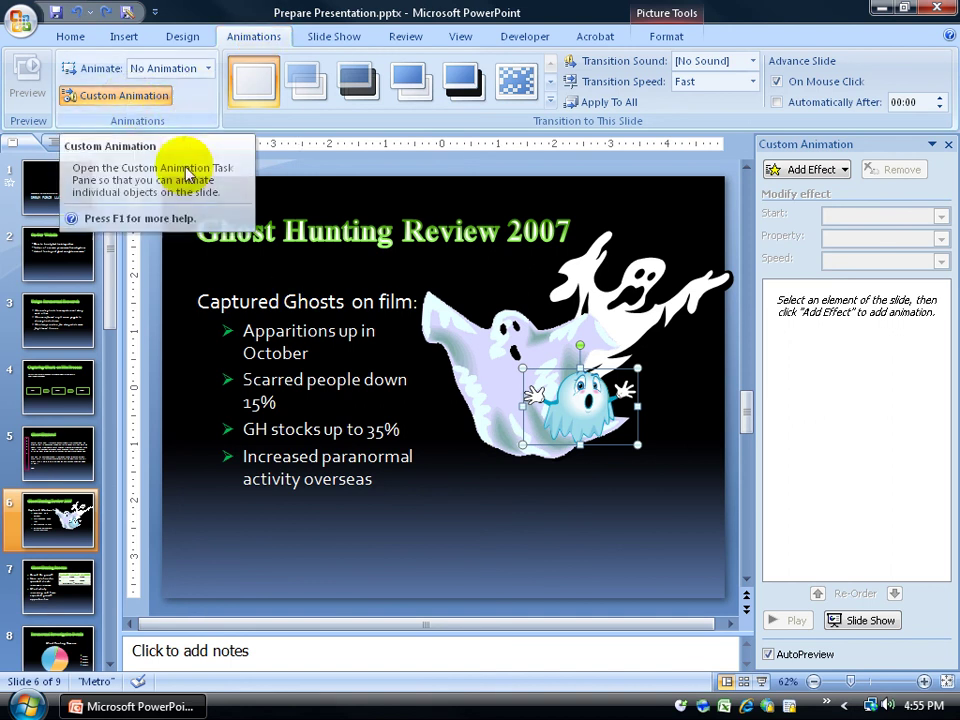
click(845, 169)
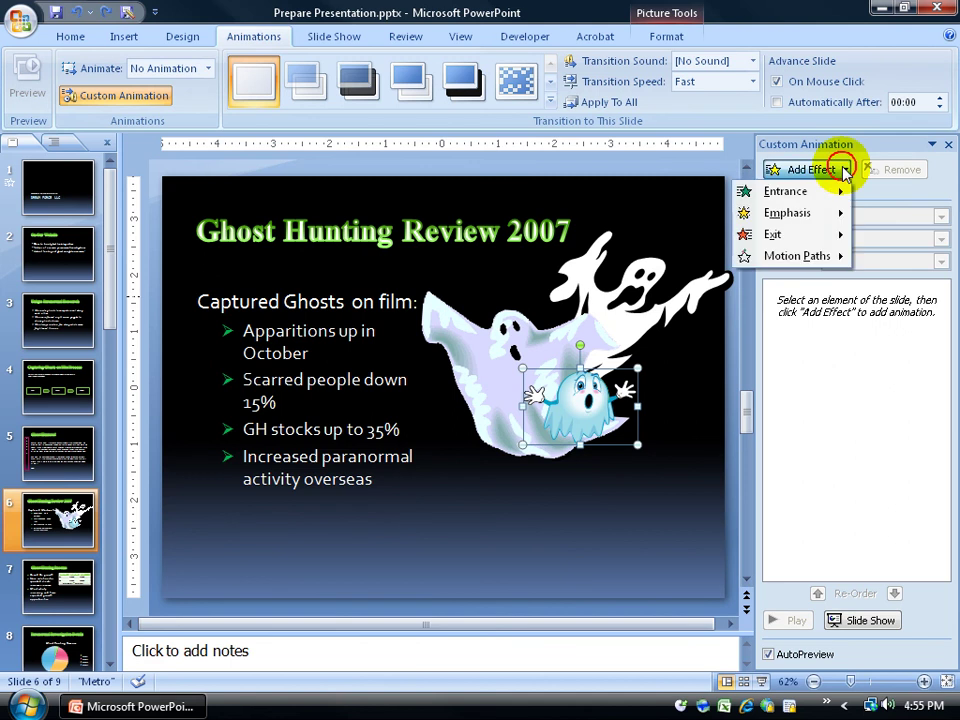
mouse_move(815, 194)
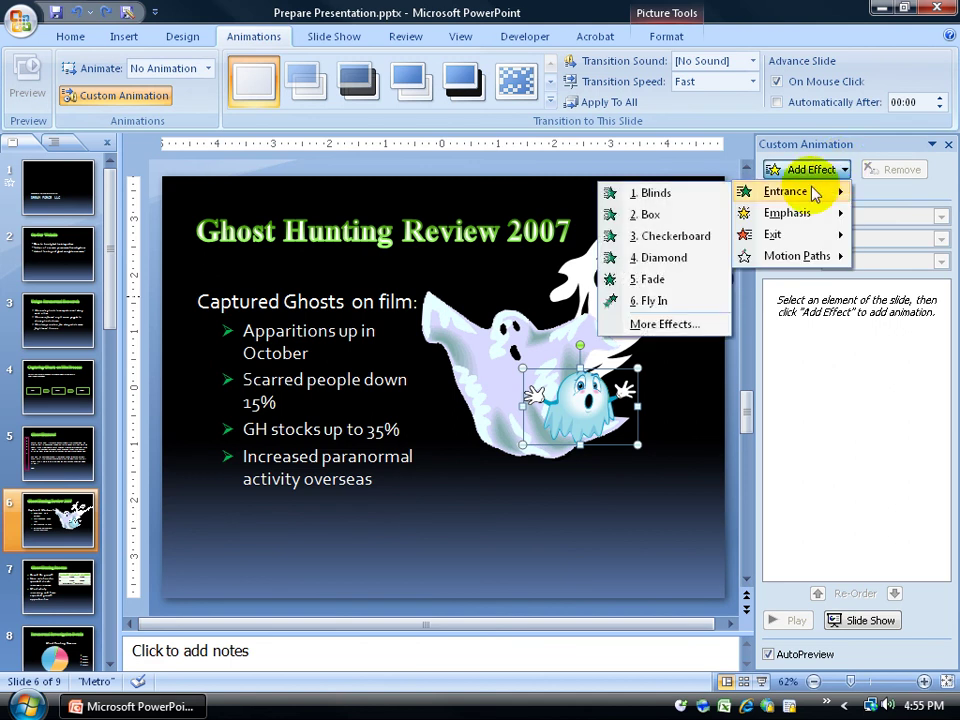
click(680, 300)
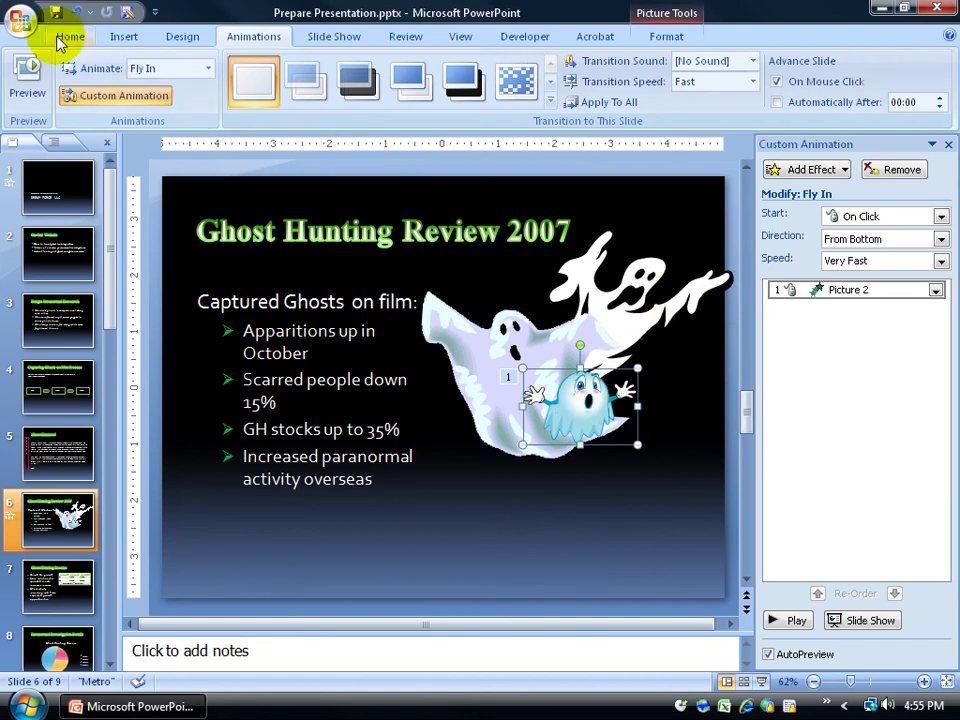
Close the Custom Animation pane and reopen it for slide 6.
click(70, 36)
click(948, 144)
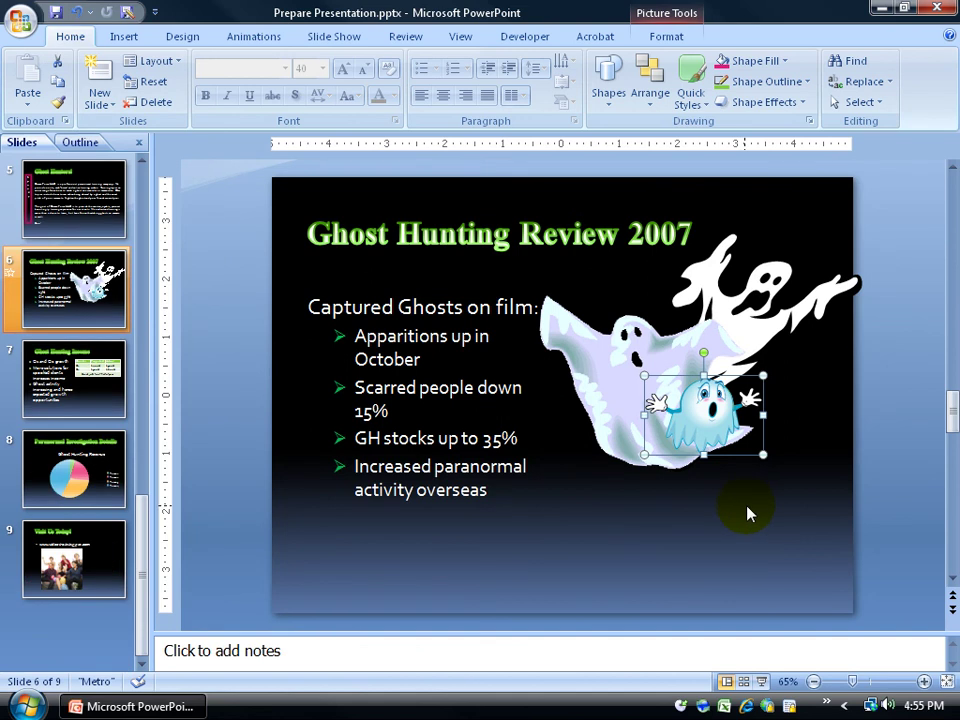
click(247, 38)
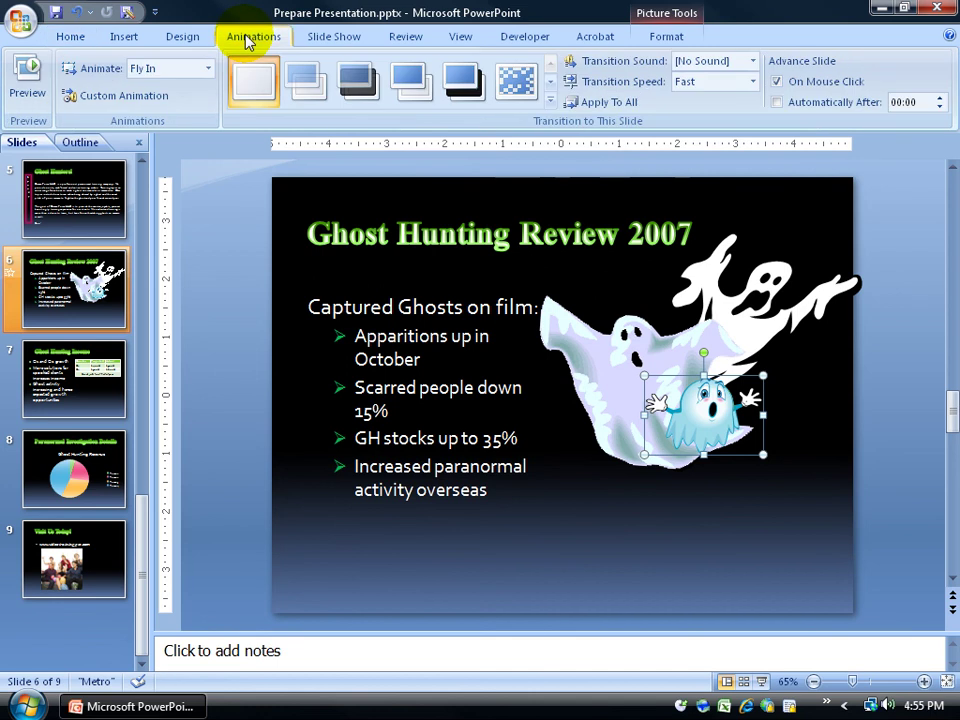
click(155, 98)
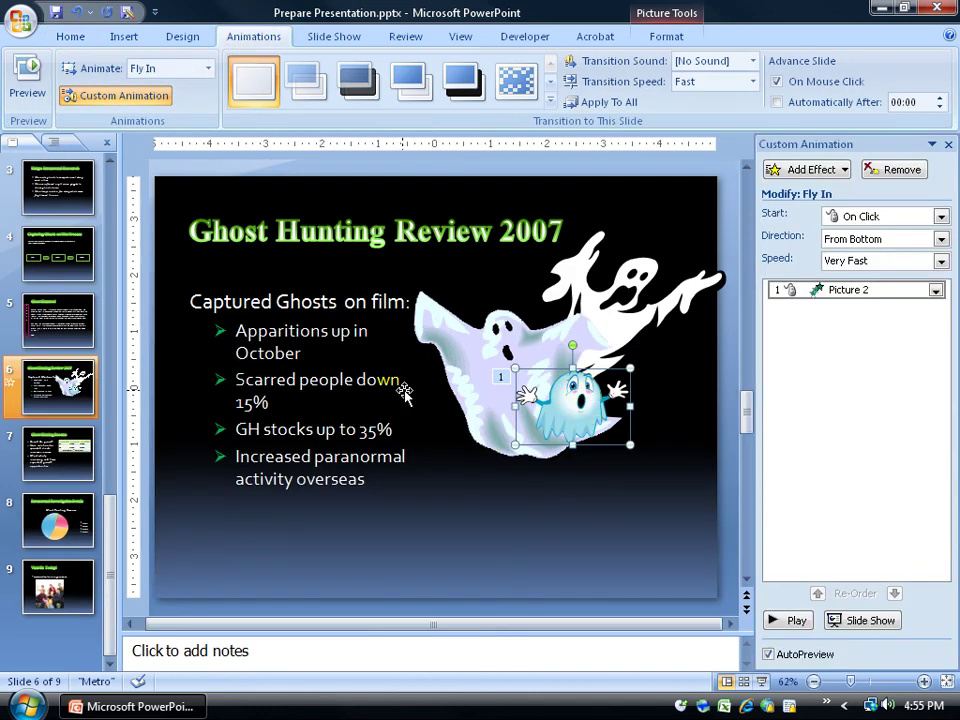
Select the large lavender ghost picture on slide 6.
click(489, 405)
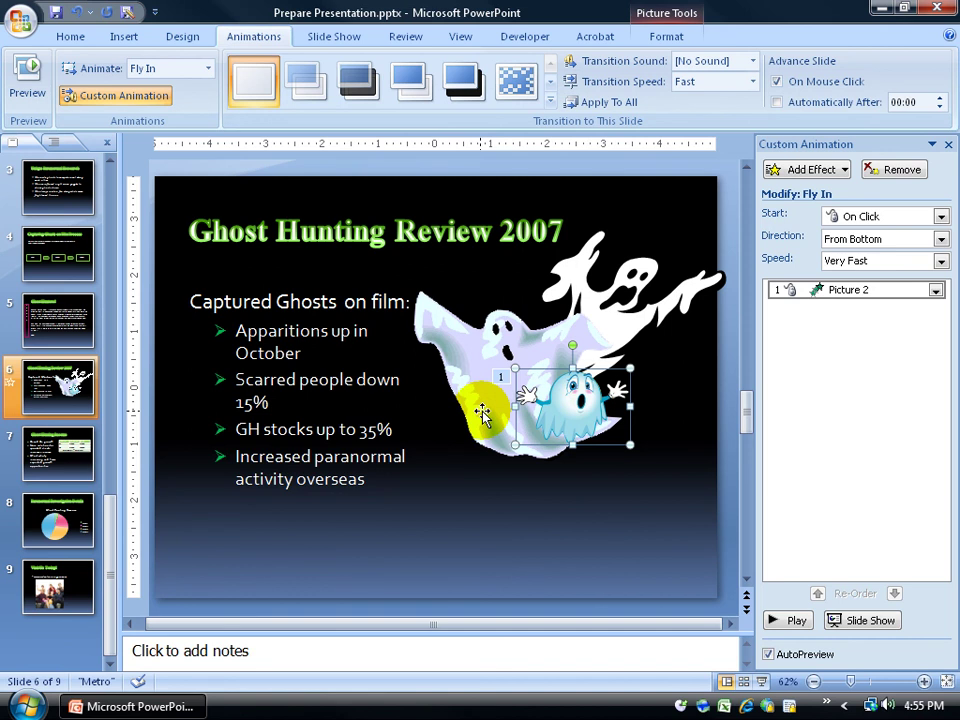